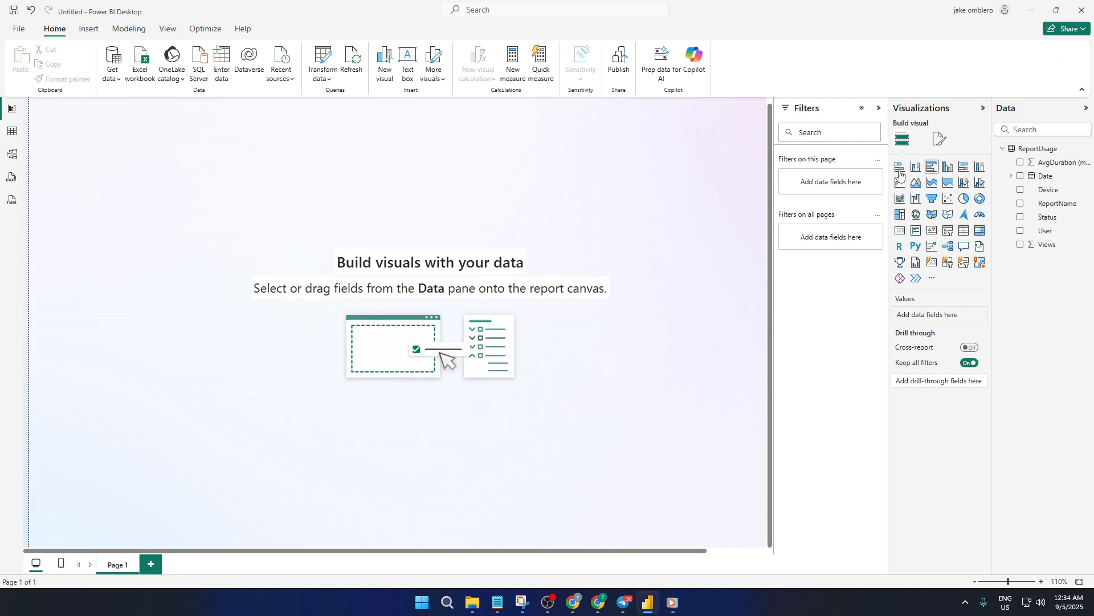
# Insert a clustered bar chart with Device on the Y-axis, the sum of Views on the X-axis and ReportName as legend
pyautogui.click(900, 168)
pyautogui.moveTo(162, 223); pyautogui.dragTo(241, 267)
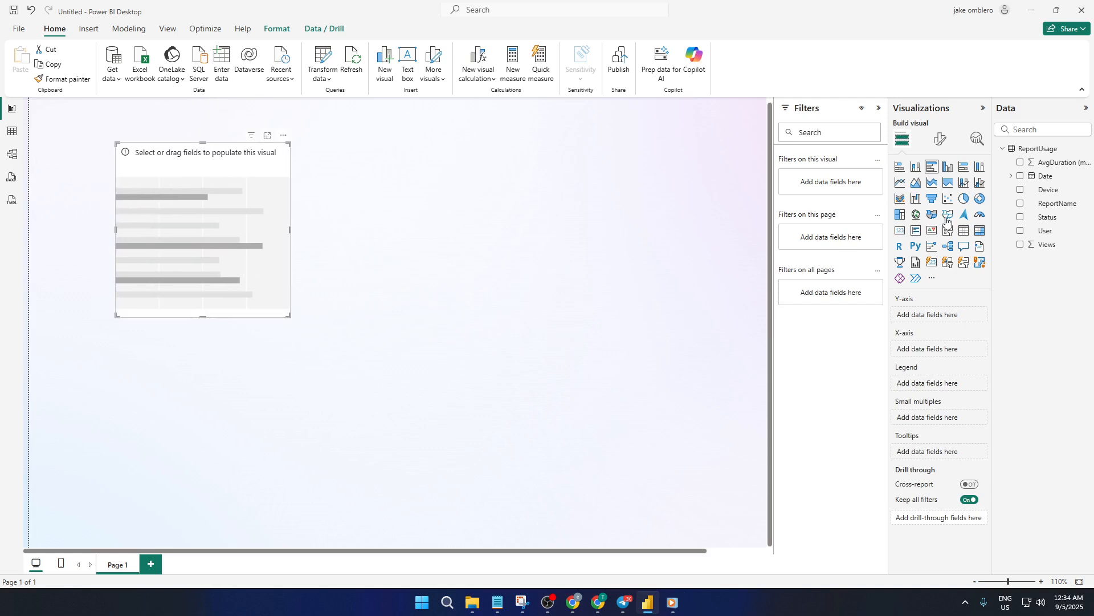
pyautogui.click(1020, 190)
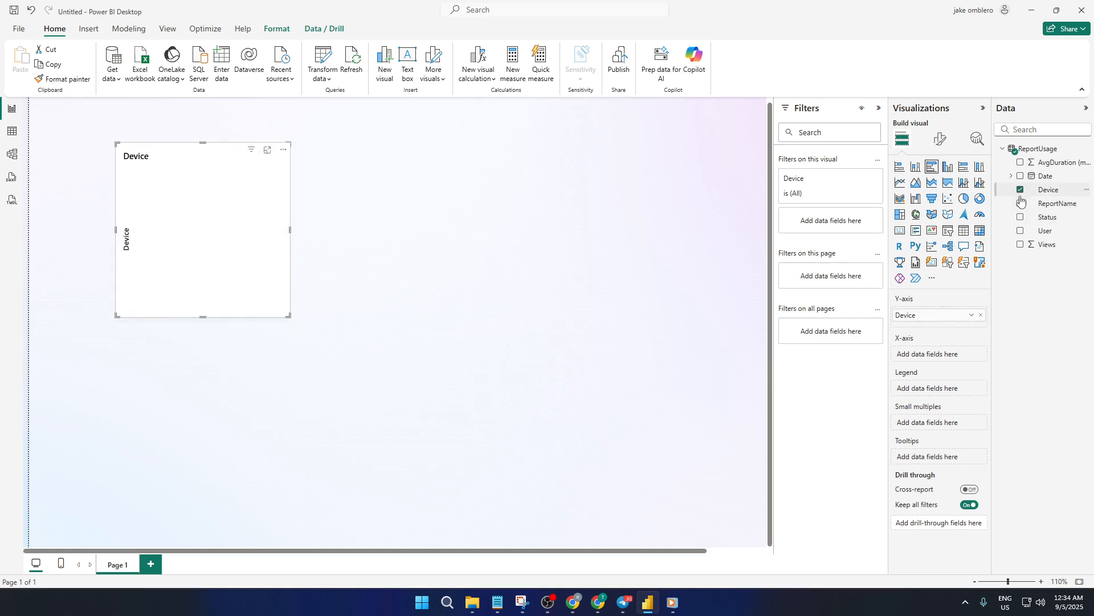
pyautogui.click(1020, 204)
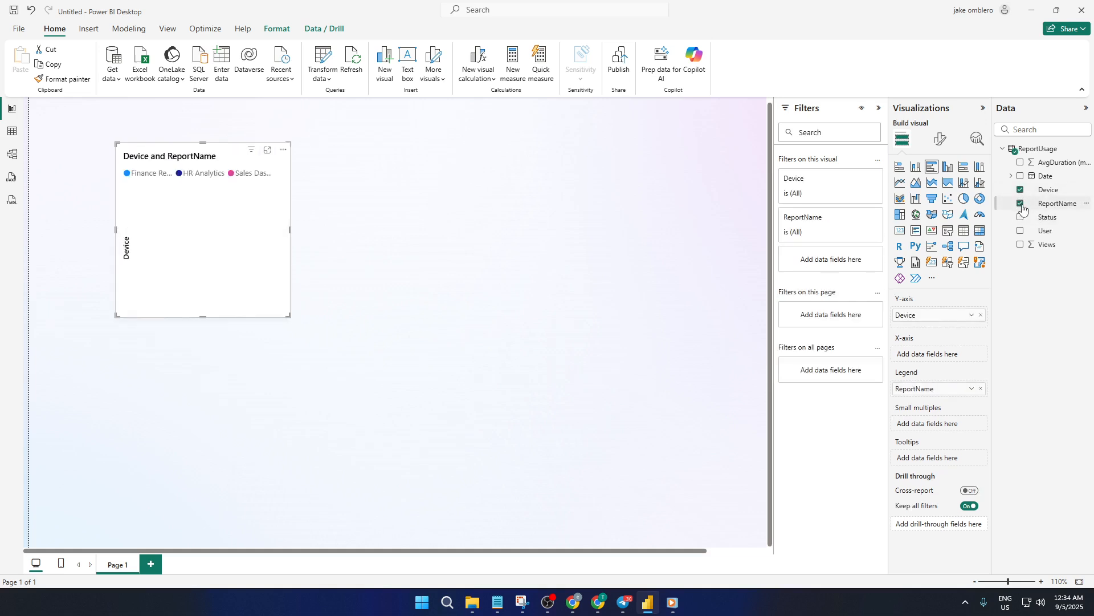
pyautogui.click(1020, 244)
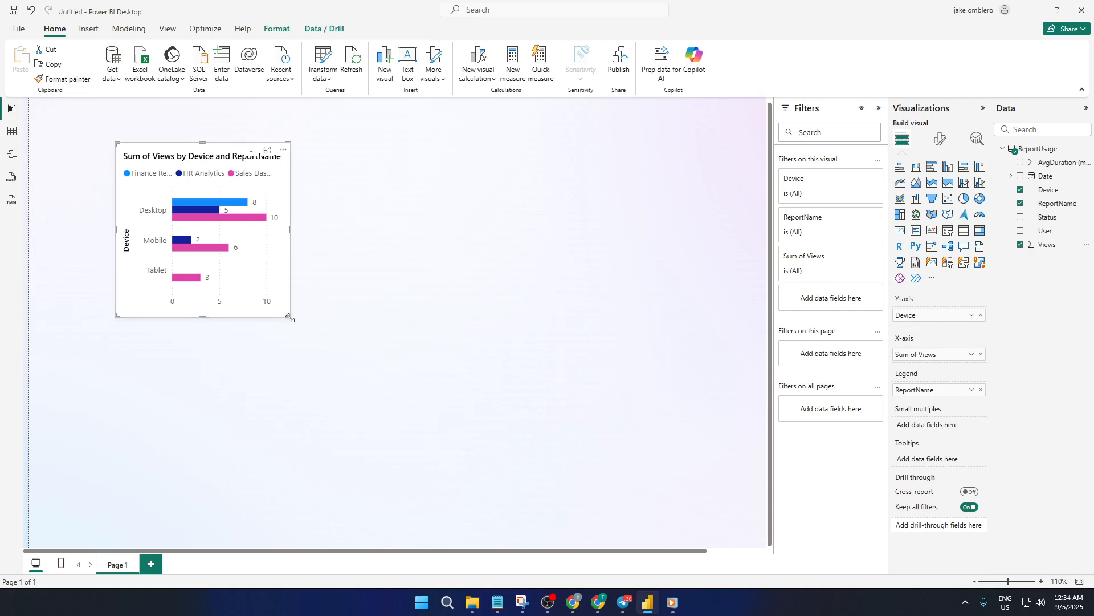
# Enlarge the bar chart slightly and move it toward the upper-left corner of the report page
pyautogui.moveTo(289, 317); pyautogui.dragTo(320, 343)
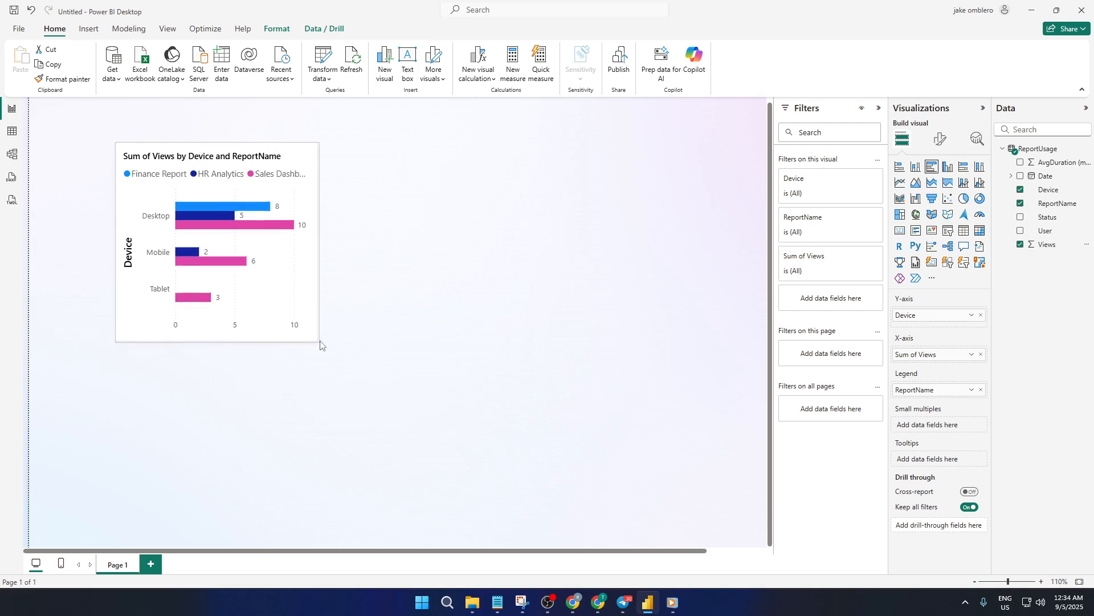
pyautogui.moveTo(288, 280); pyautogui.dragTo(274, 266)
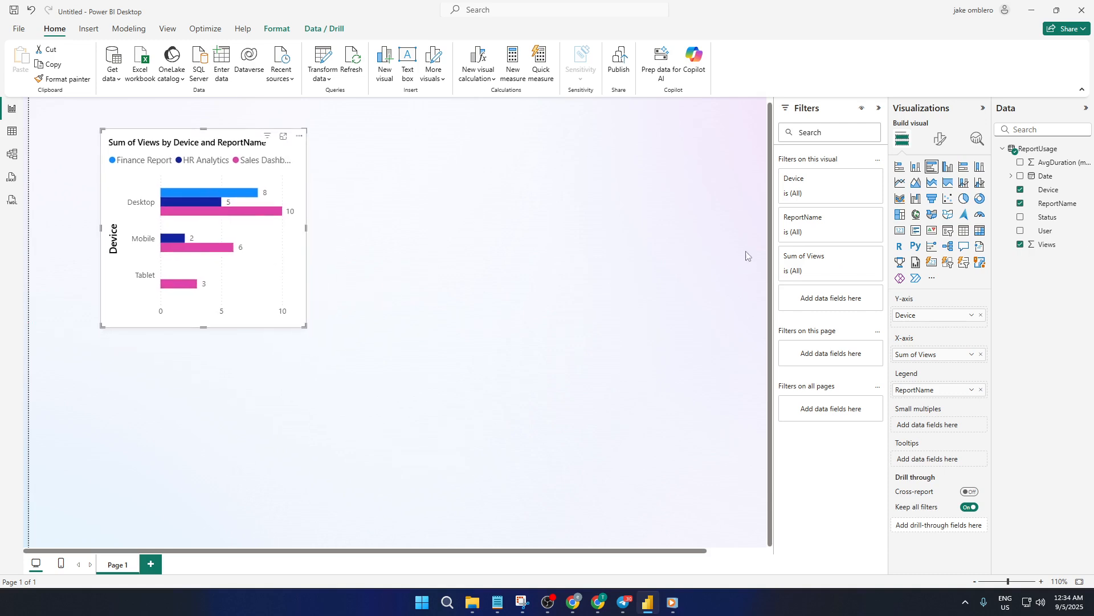
pyautogui.click(589, 218)
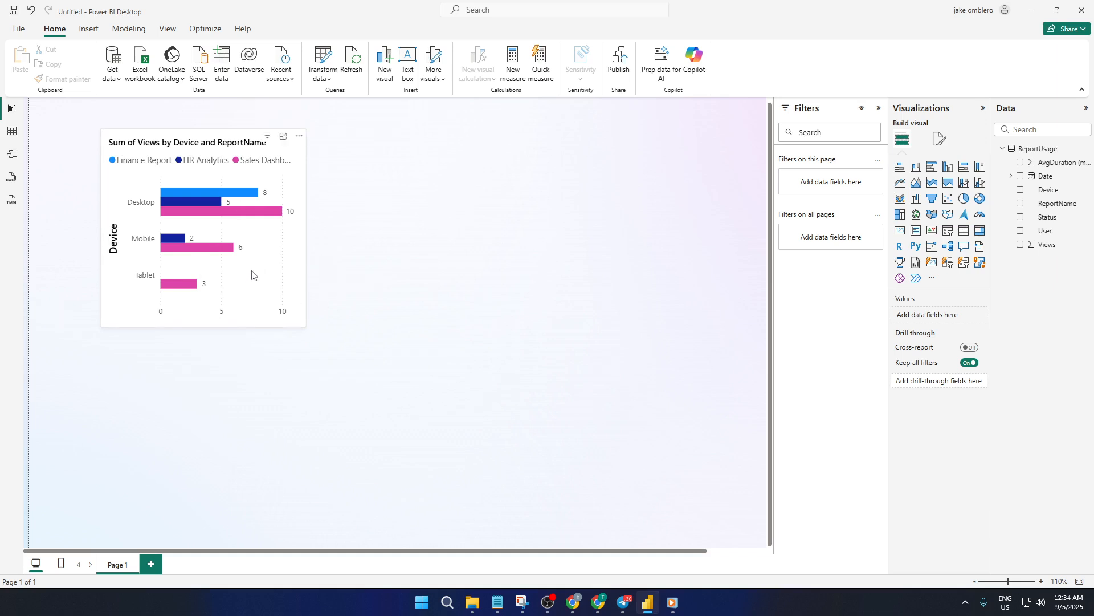
pyautogui.click(1021, 203)
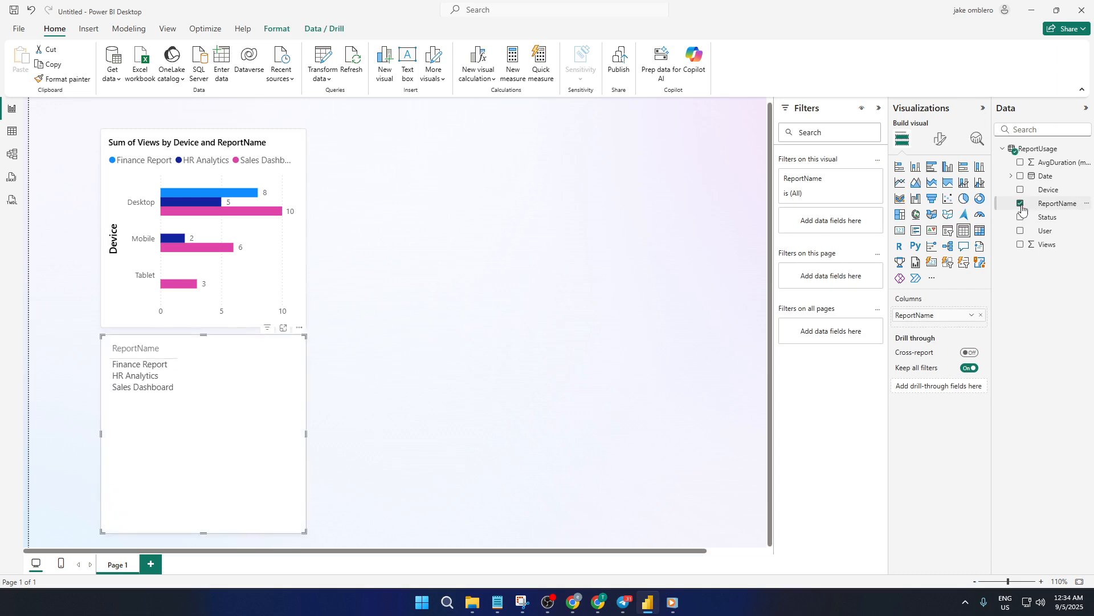
pyautogui.click(1021, 204)
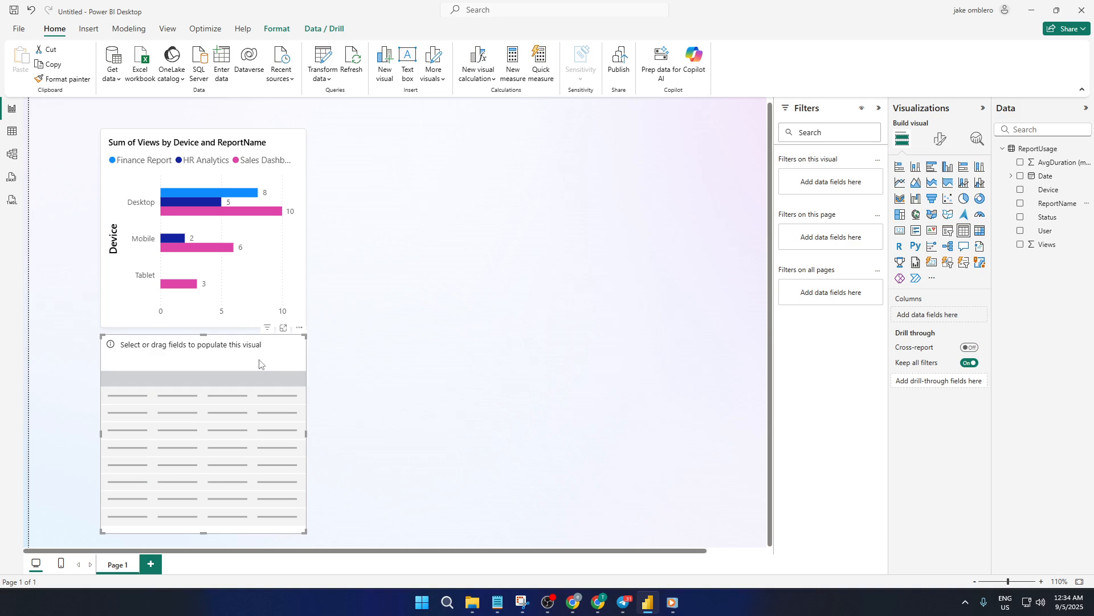
pyautogui.press('Delete')
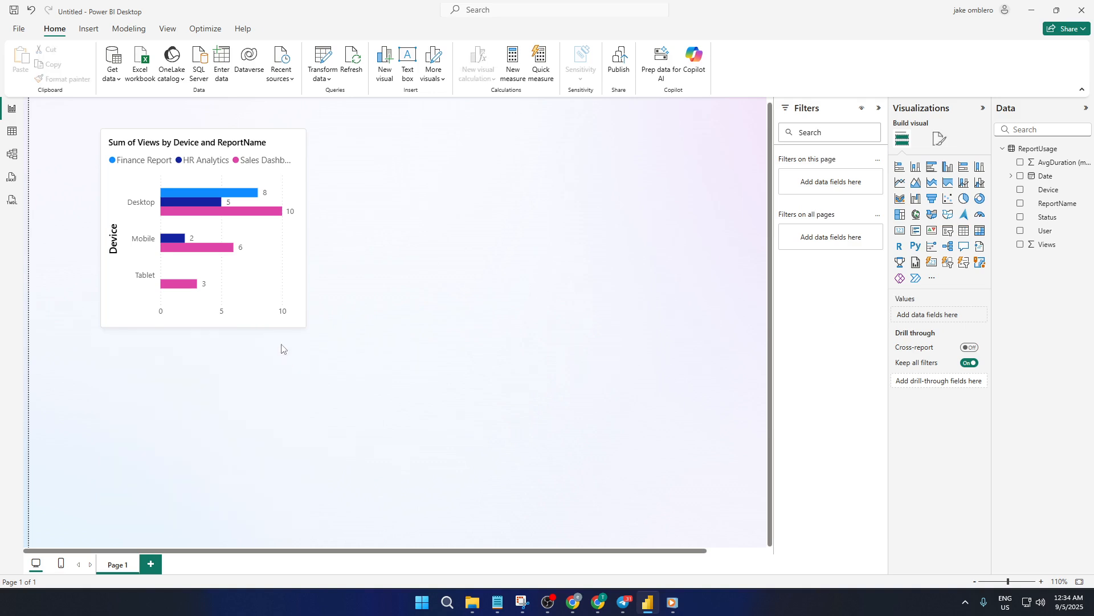
pyautogui.click(251, 251)
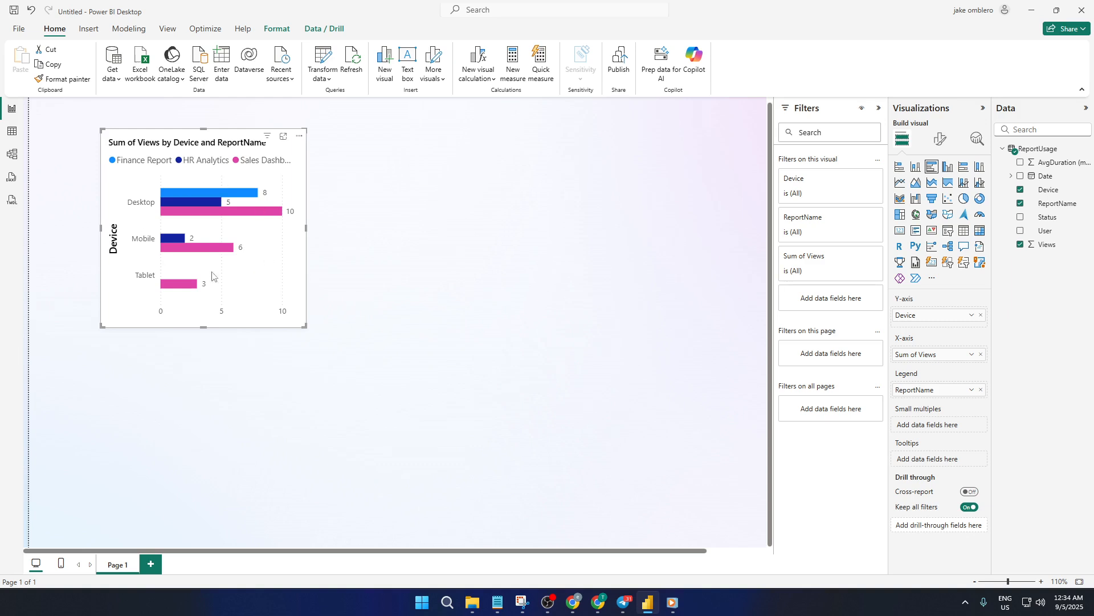
pyautogui.click(468, 255)
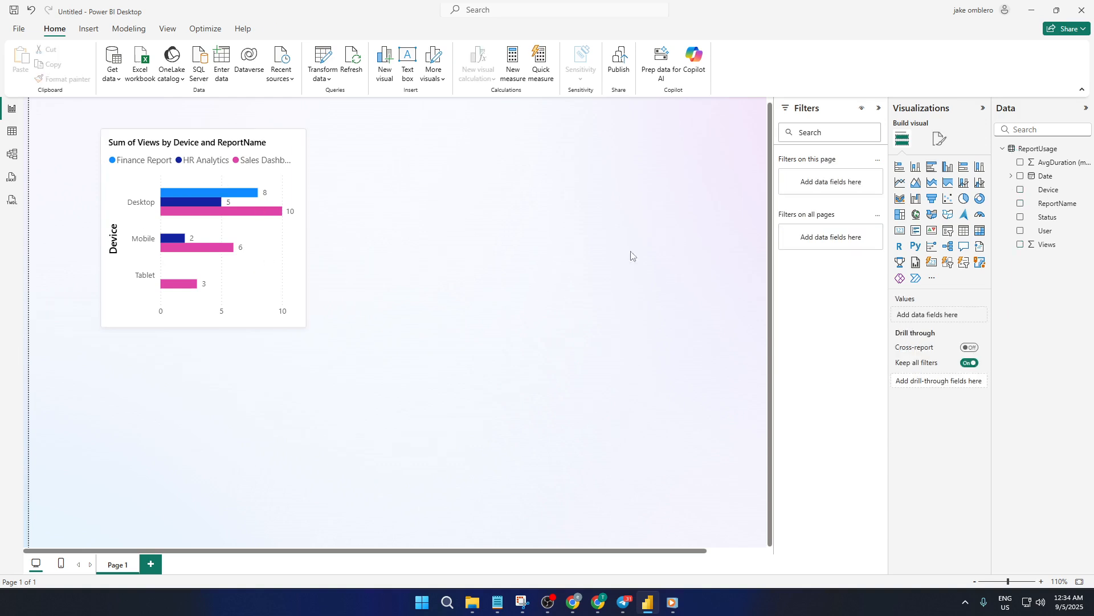
# Insert a line chart beside the bar chart with ReportName on the X-axis, summed Views on the Y-axis and Status as legend
pyautogui.click(899, 182)
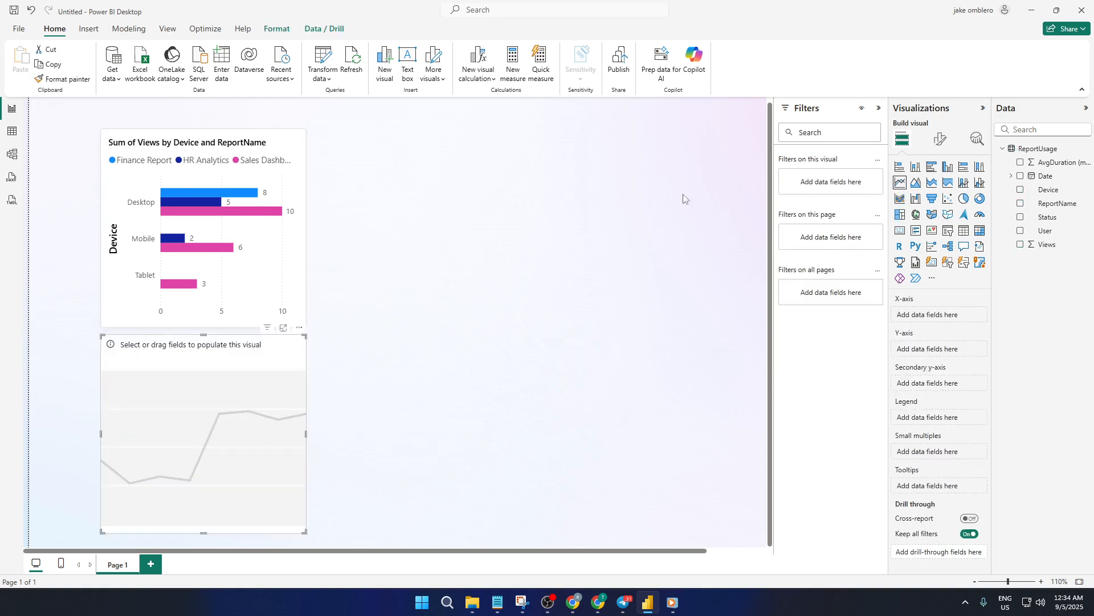
pyautogui.moveTo(287, 399); pyautogui.dragTo(532, 190)
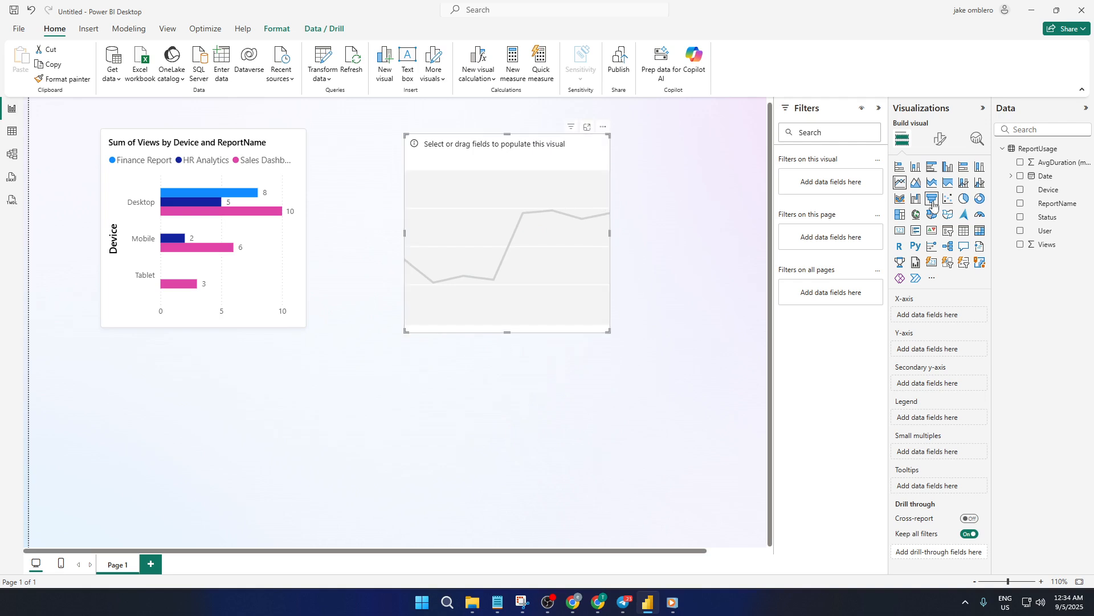
pyautogui.click(1020, 204)
pyautogui.click(1020, 218)
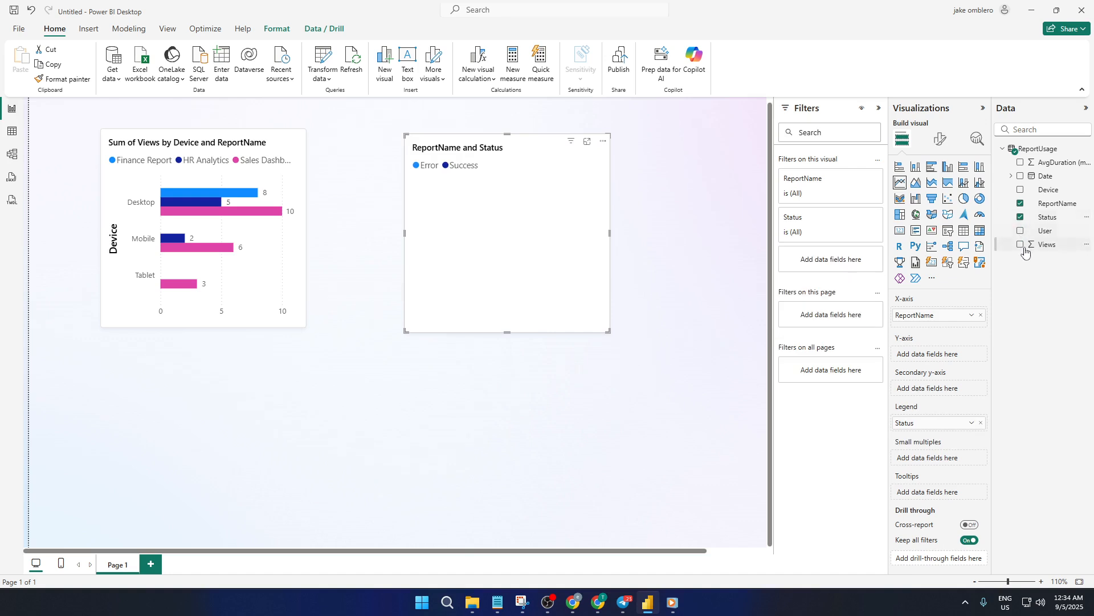
pyautogui.click(1020, 246)
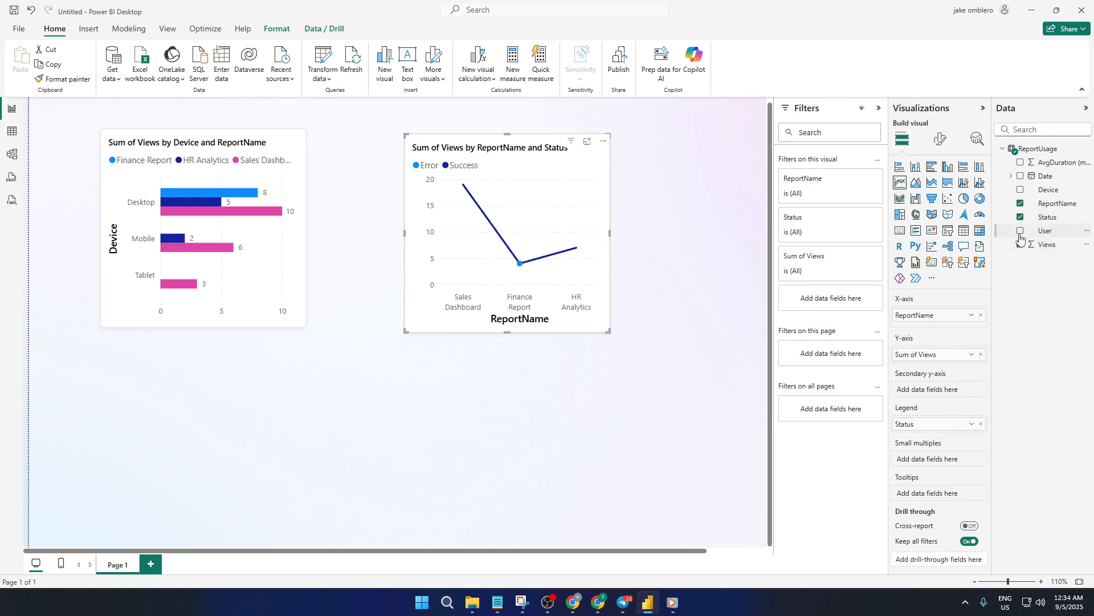
# Replace Status with User as the legend of the line chart
pyautogui.click(1021, 231)
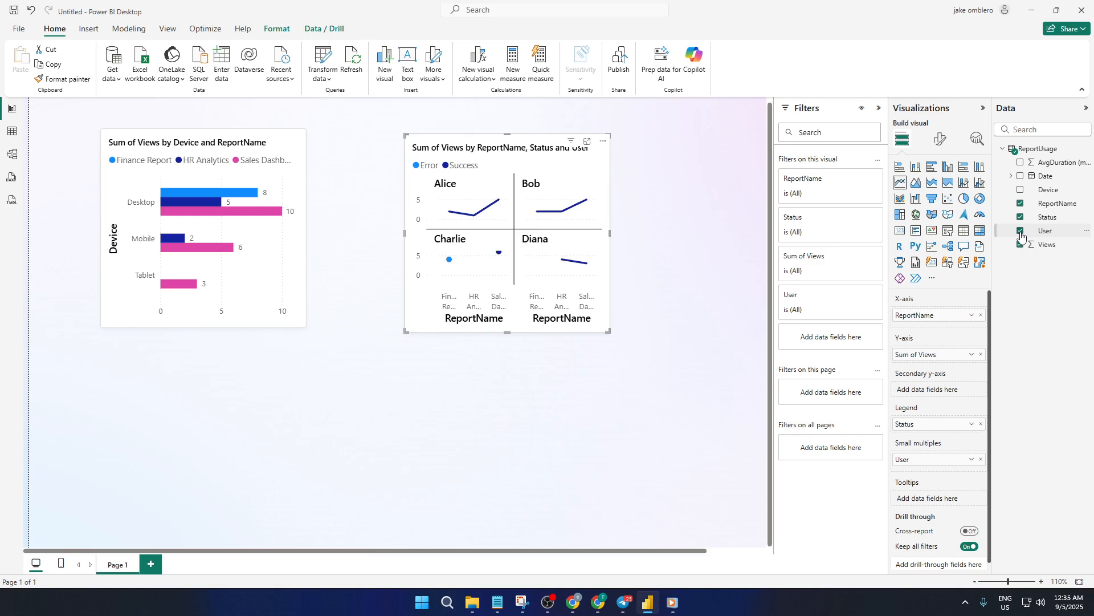
pyautogui.click(1020, 231)
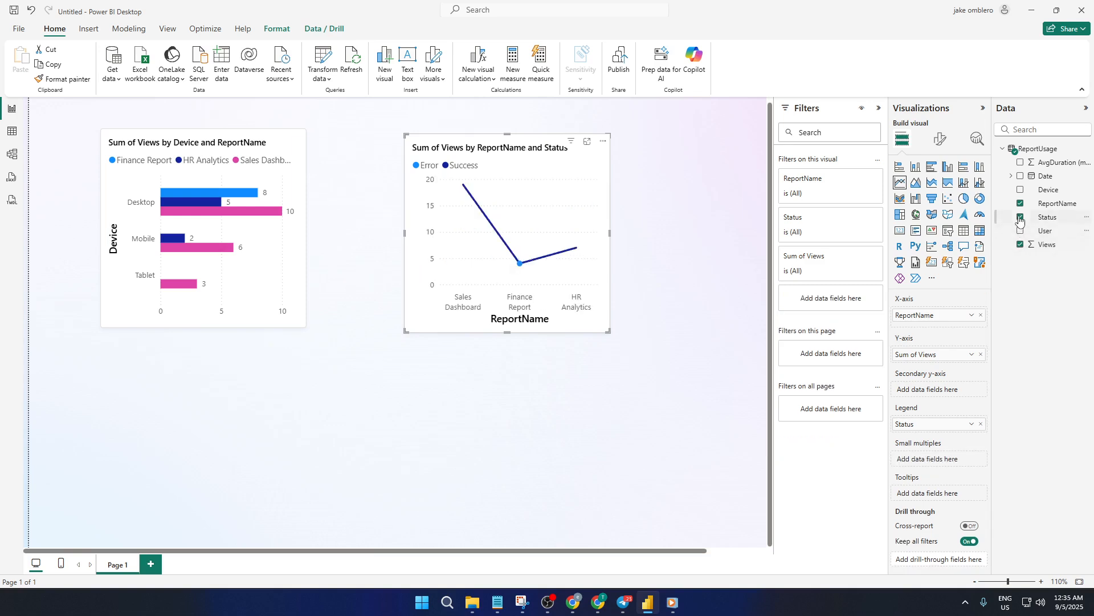
pyautogui.click(1021, 218)
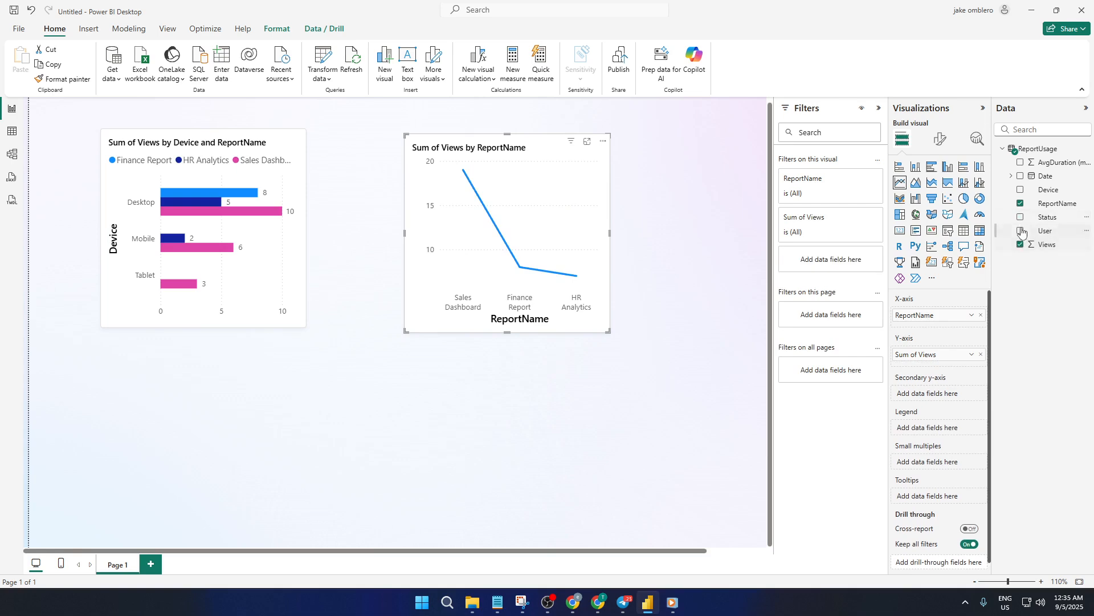
pyautogui.click(1021, 230)
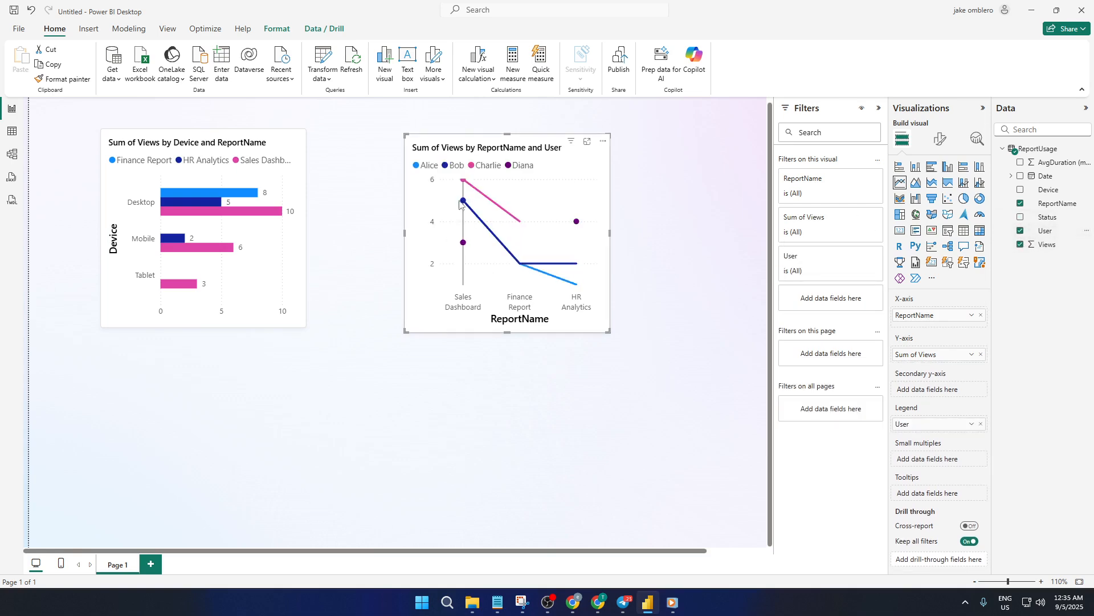
pyautogui.click(406, 406)
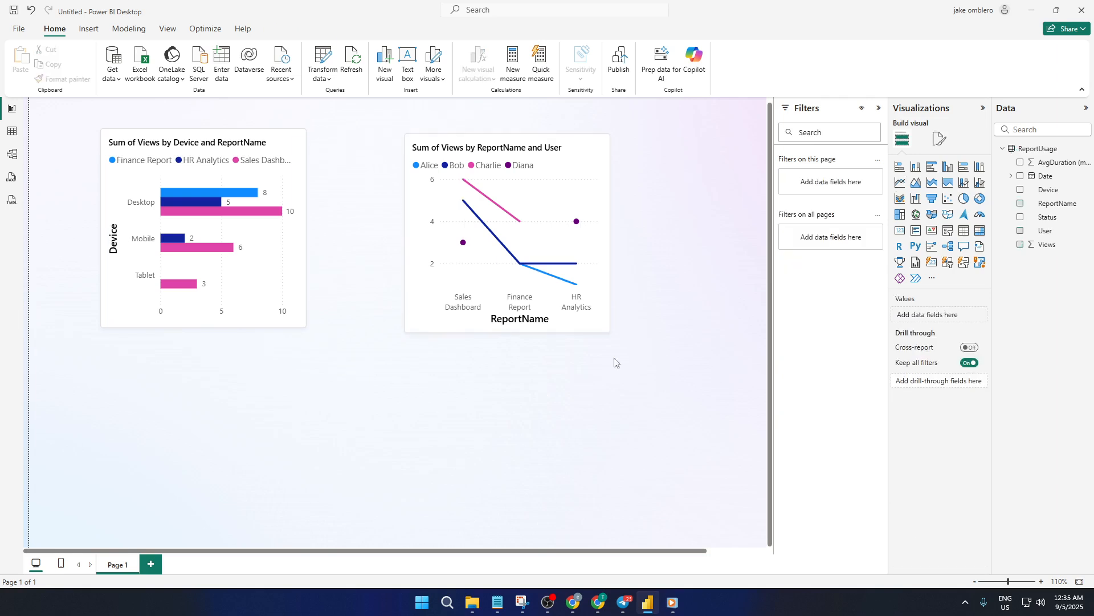
# Insert a pie chart below the bar chart with Status as legend, summed Views as values and User as details
pyautogui.click(964, 199)
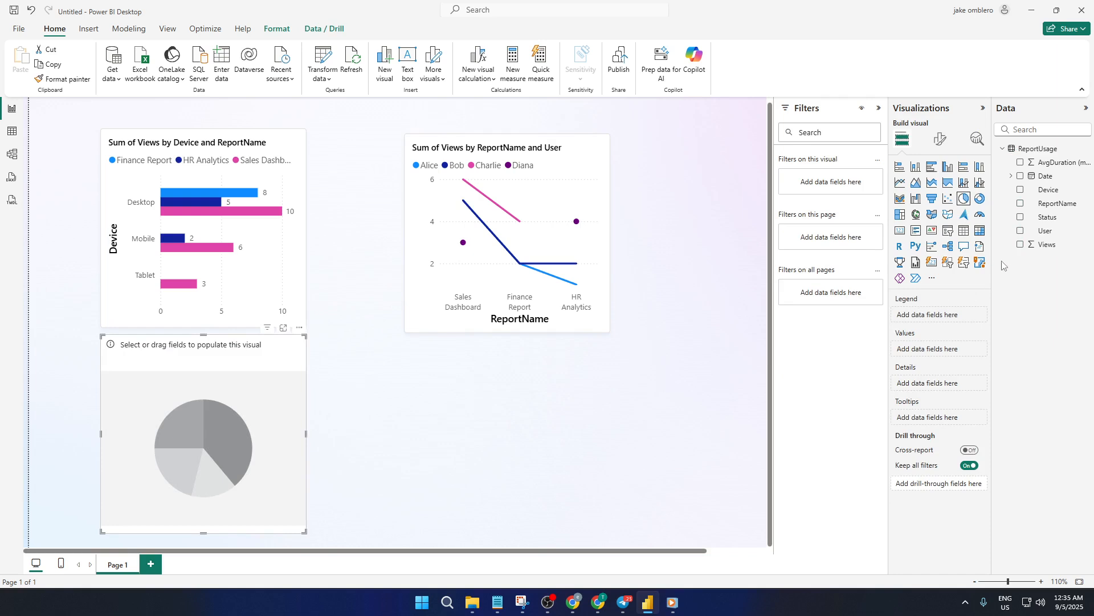
pyautogui.click(1021, 218)
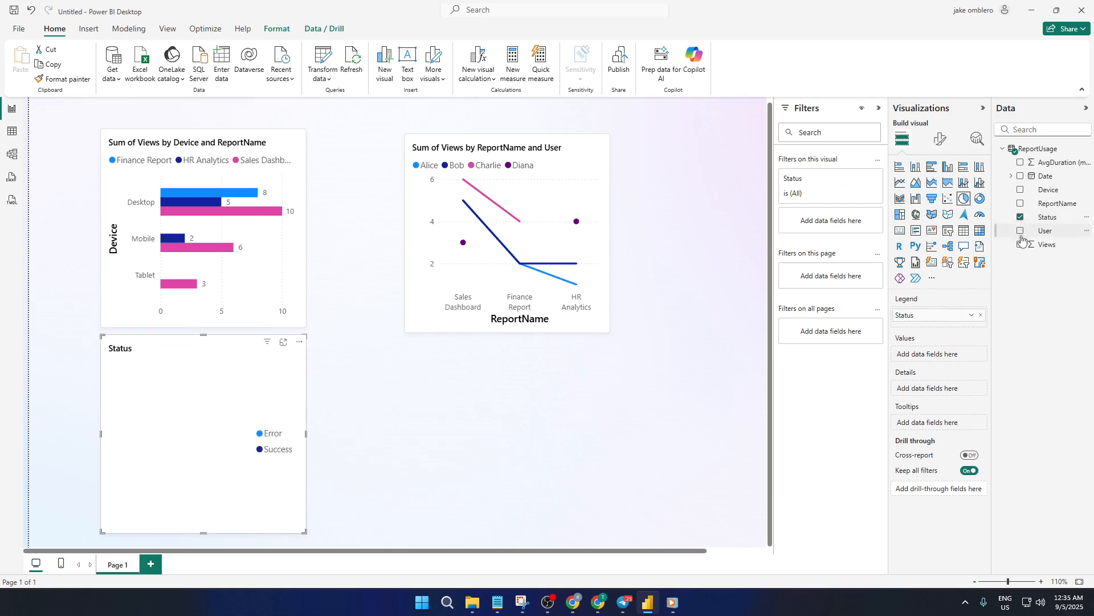
pyautogui.click(1021, 242)
pyautogui.click(1021, 231)
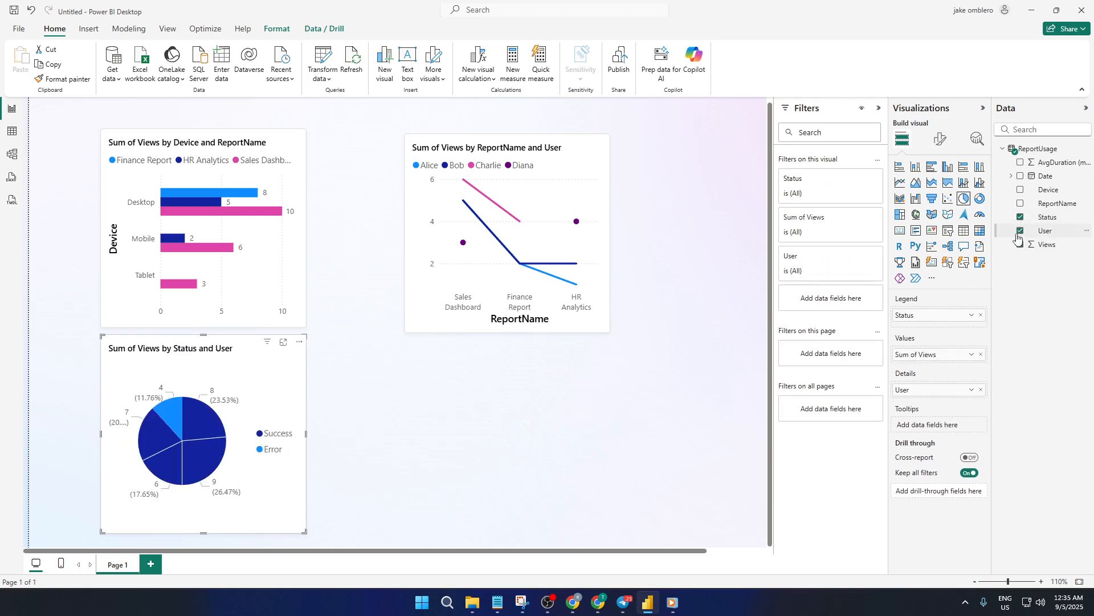
# Replace User with ReportName as the details field of the pie chart
pyautogui.click(1020, 204)
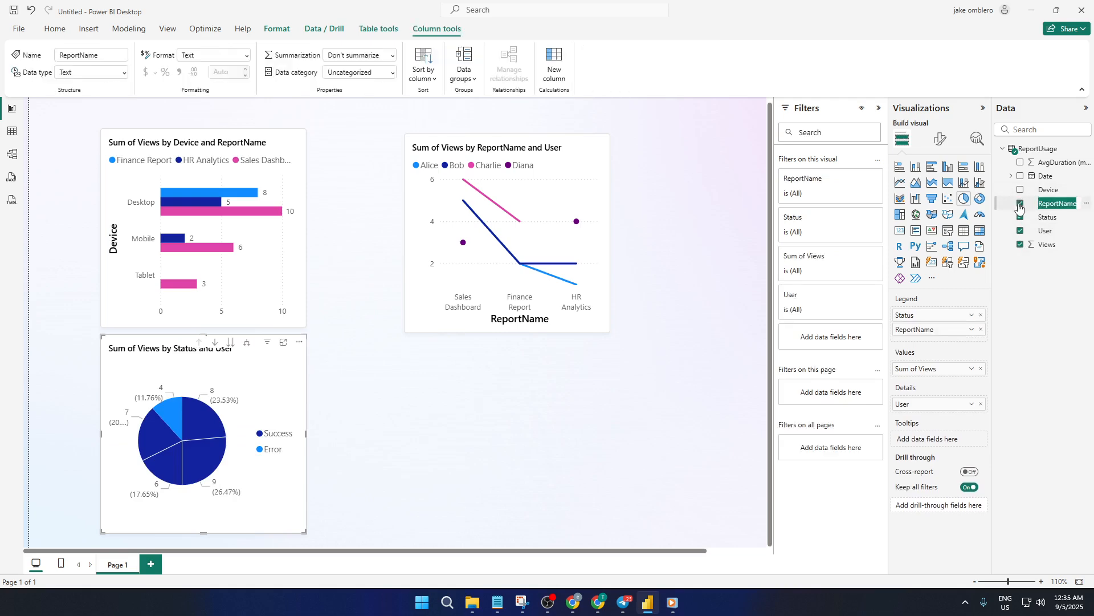
pyautogui.click(1021, 204)
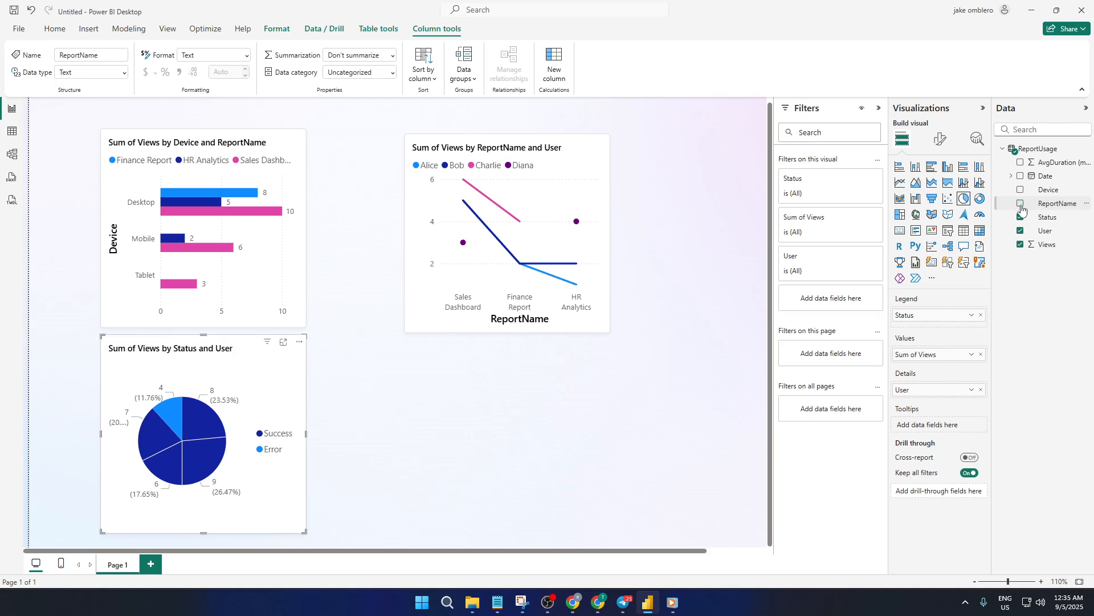
pyautogui.click(1022, 231)
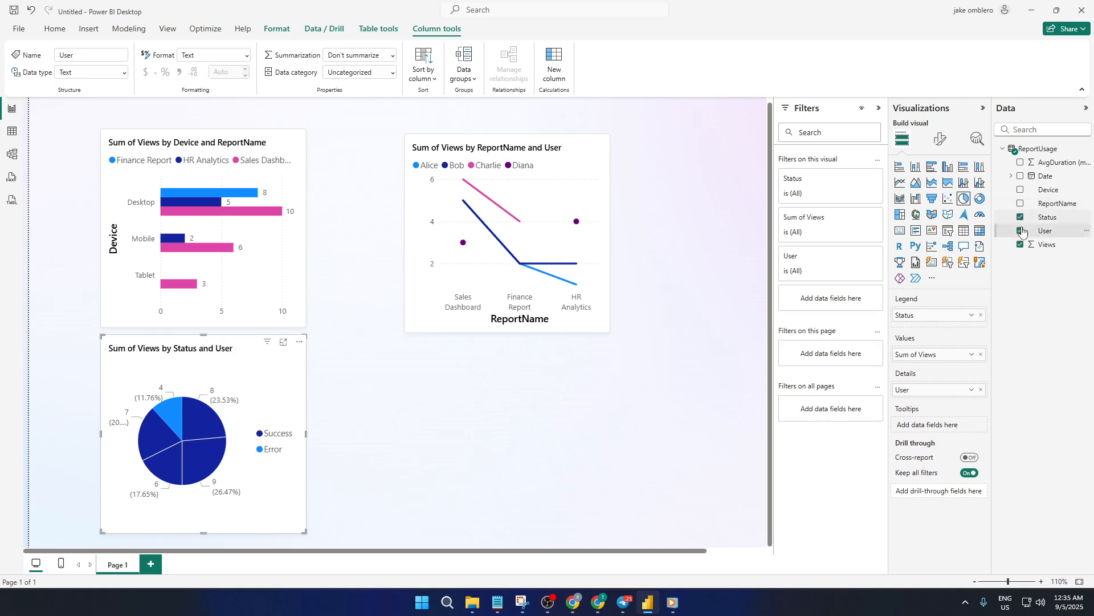
pyautogui.click(1021, 230)
pyautogui.click(1021, 205)
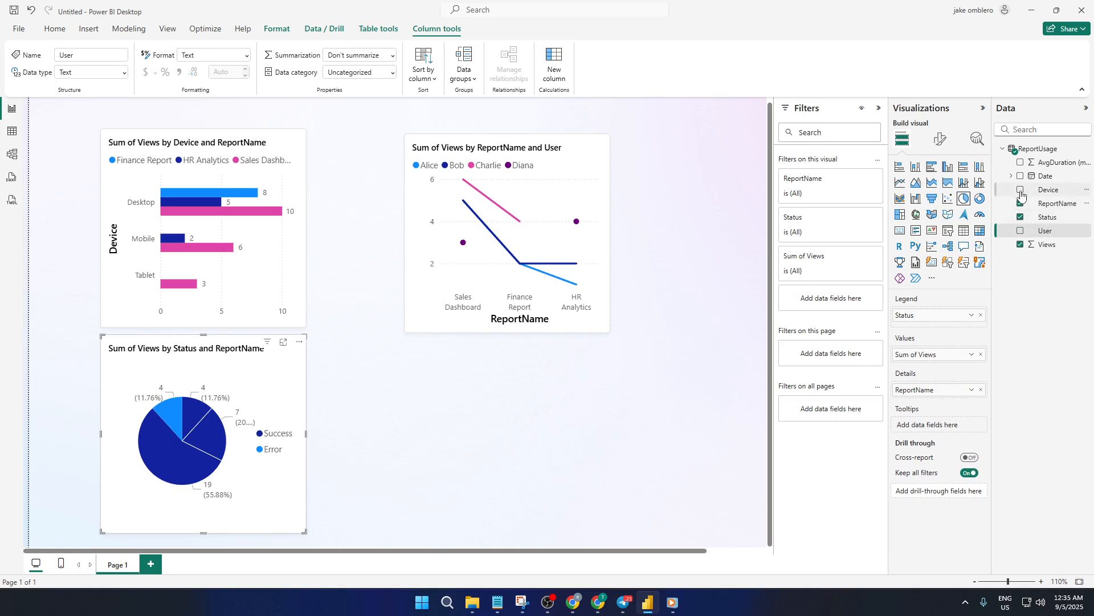
# Replace Status with Device as the pie chart's legend, with ReportName as its details
pyautogui.click(1021, 191)
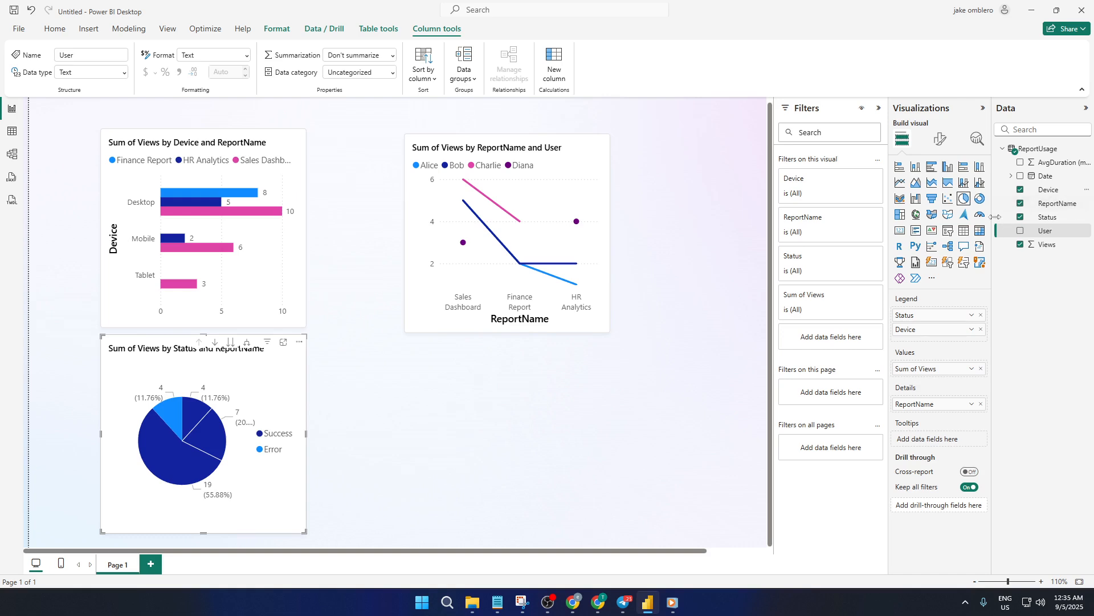
pyautogui.click(1020, 190)
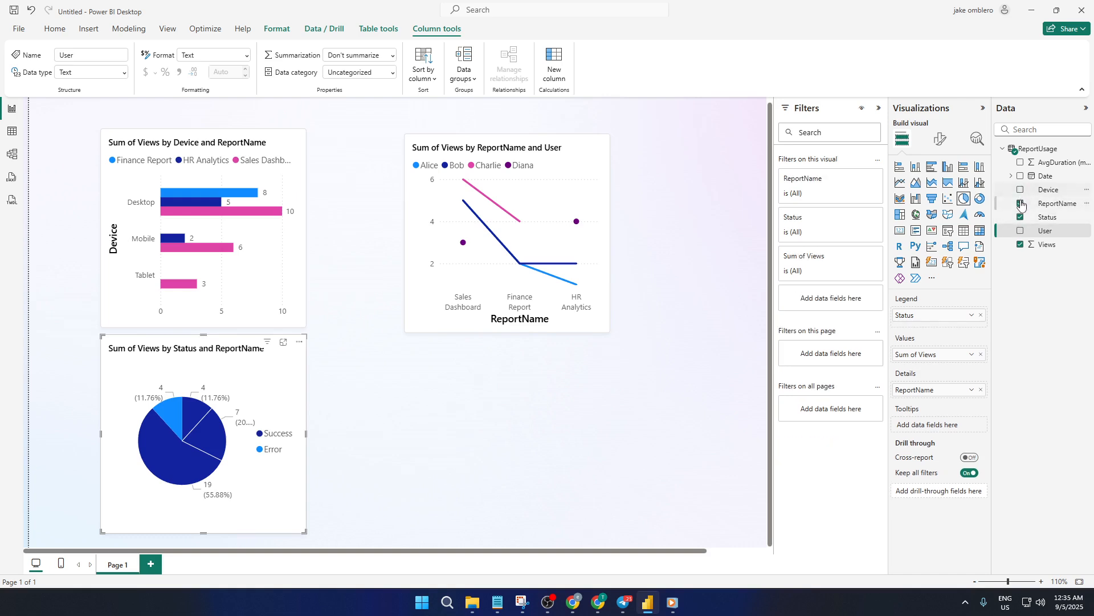
pyautogui.click(1021, 204)
pyautogui.click(1021, 217)
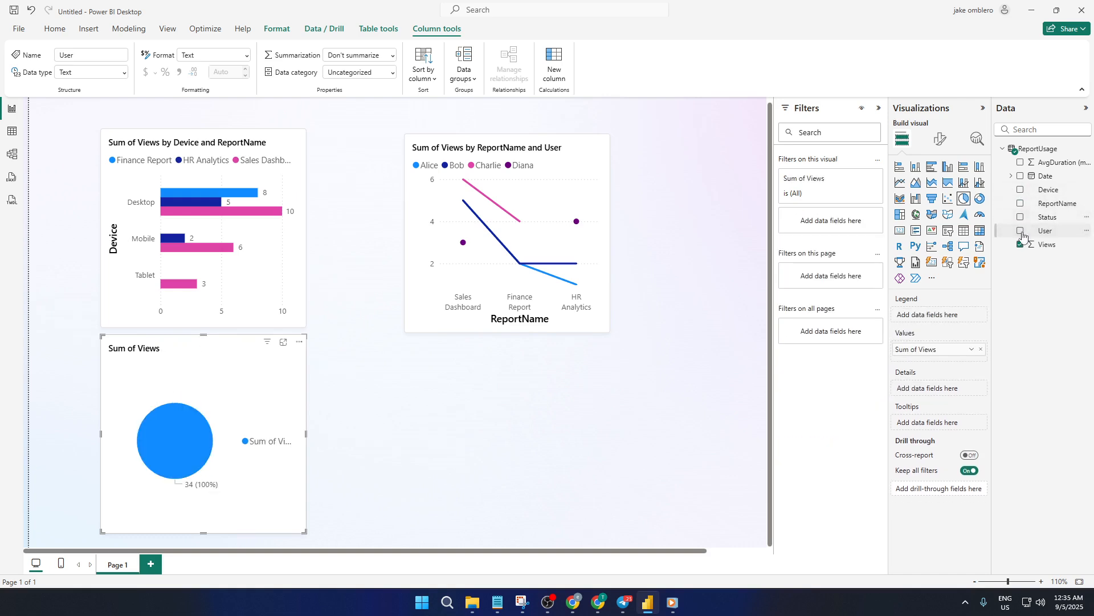
pyautogui.click(1021, 190)
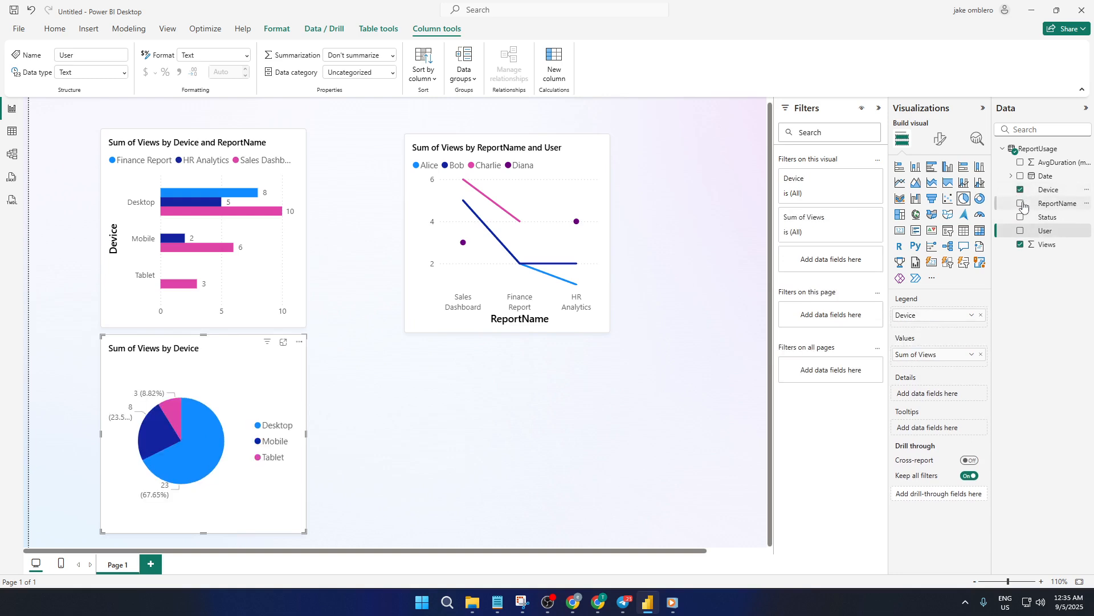
pyautogui.click(1021, 204)
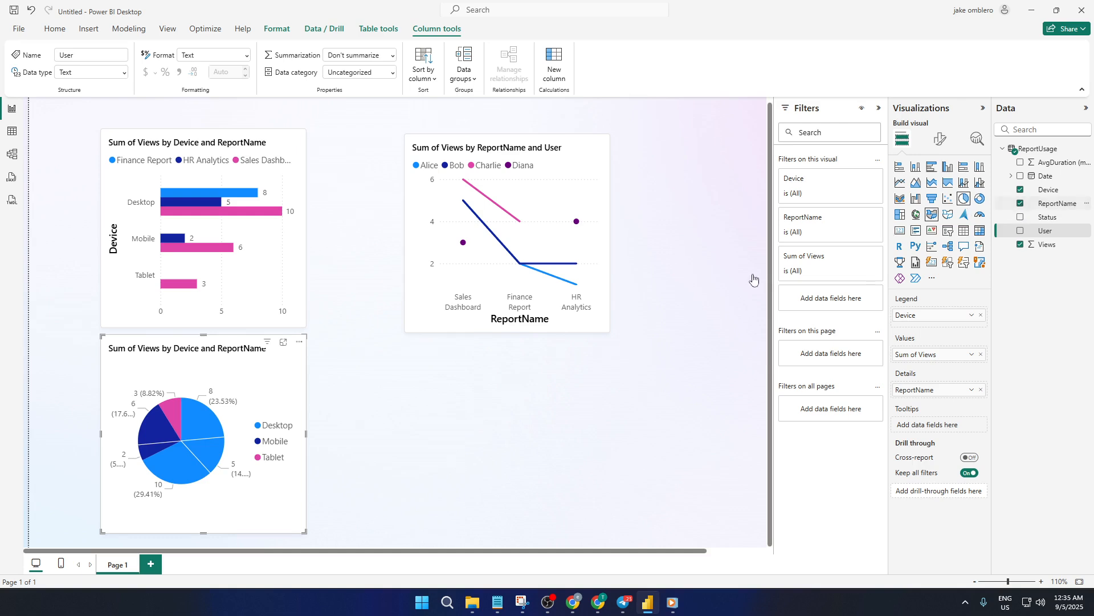
pyautogui.click(486, 470)
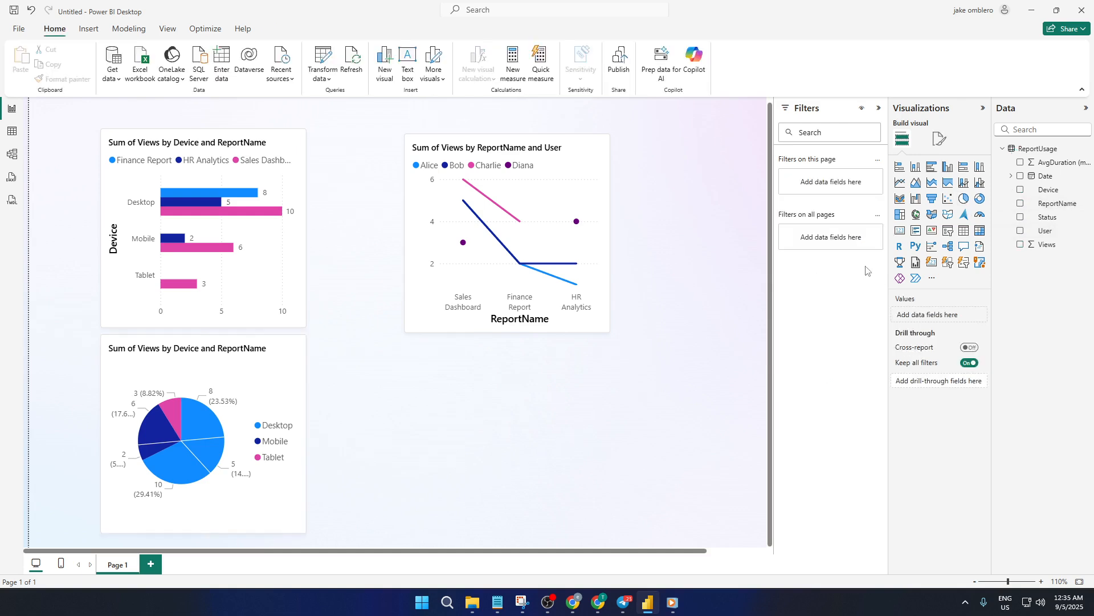
# Insert a table below the line chart with the columns Views, User, Status, ReportName and Device
pyautogui.click(963, 231)
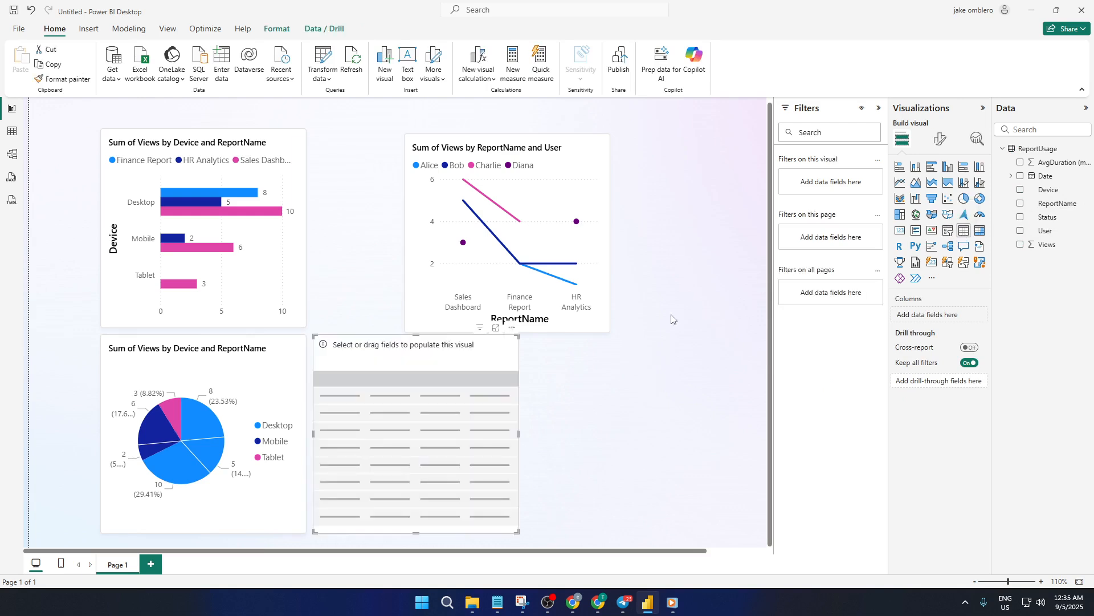
pyautogui.moveTo(514, 395); pyautogui.dragTo(588, 410)
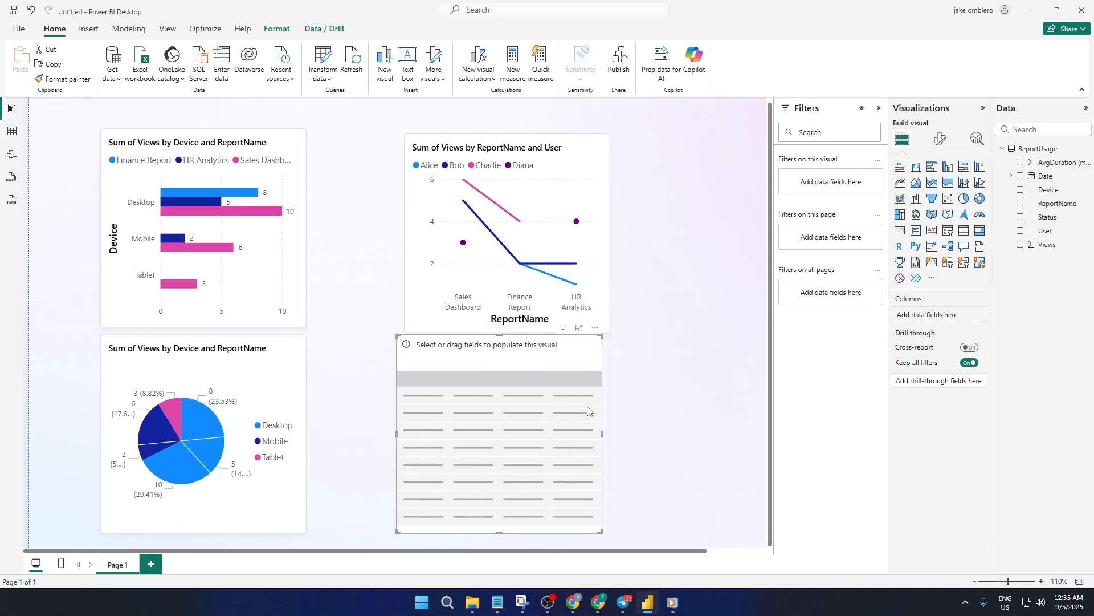
pyautogui.click(1020, 245)
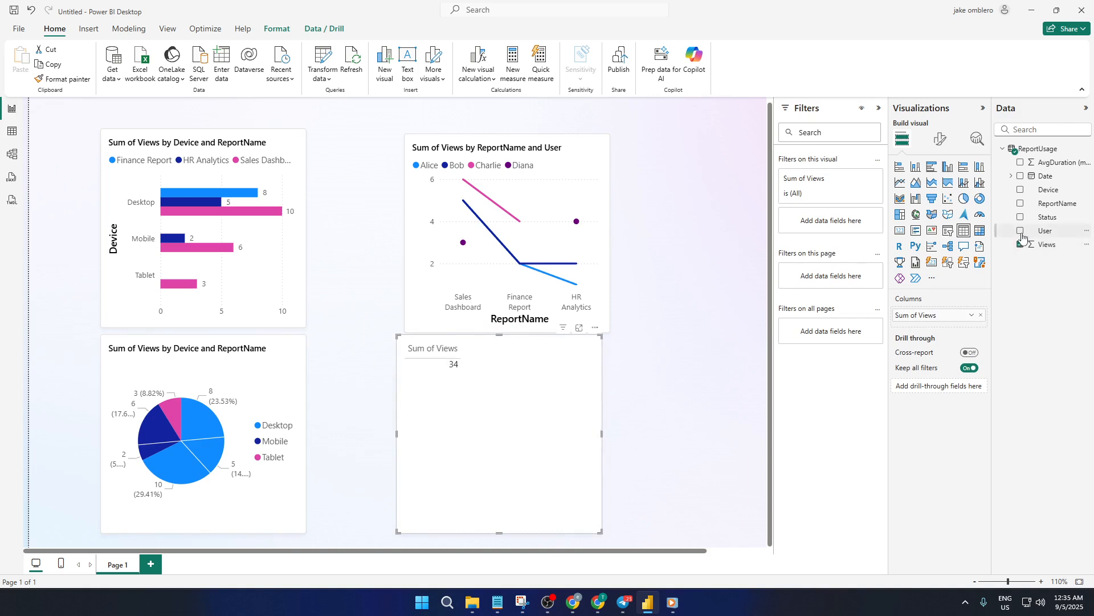
pyautogui.click(1021, 231)
pyautogui.click(1020, 217)
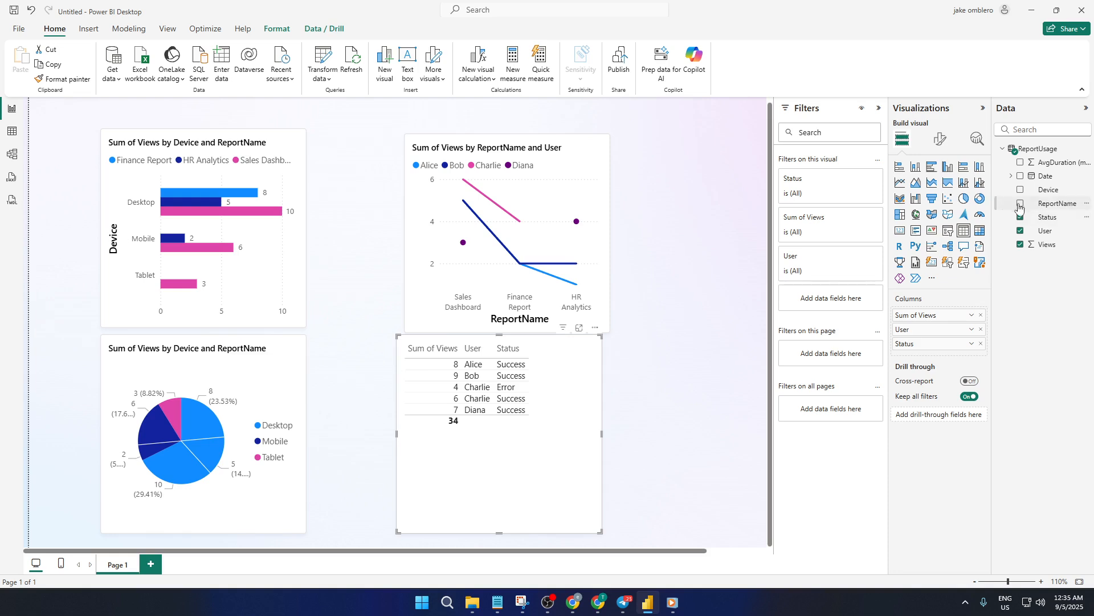
pyautogui.click(1020, 203)
pyautogui.click(1021, 190)
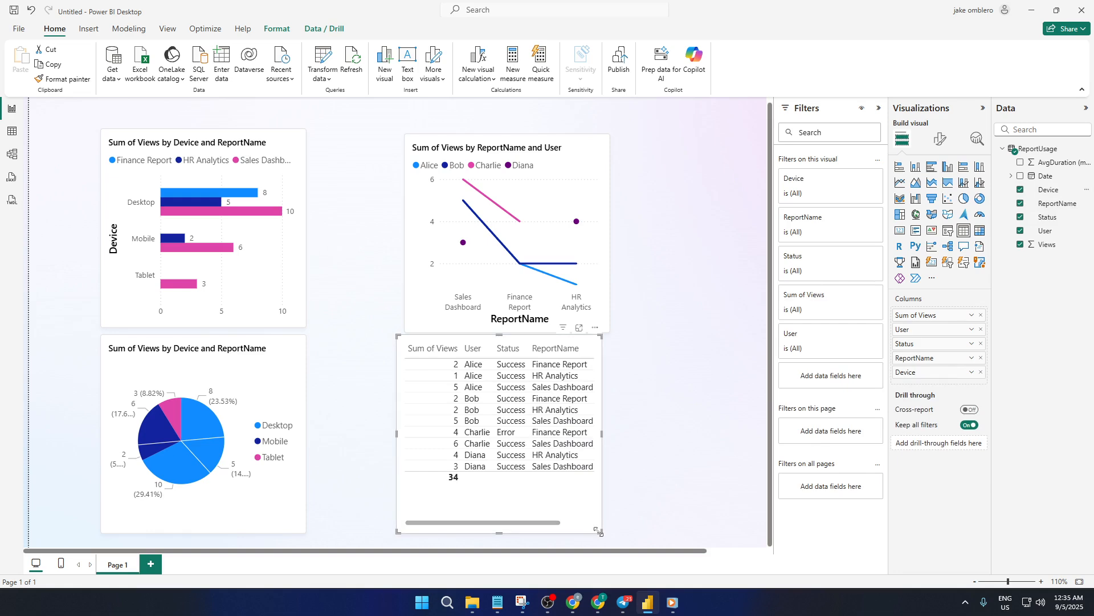
# Make the table wider and shorter to fit all its columns, and move the summed Views to the last column
pyautogui.moveTo(600, 531); pyautogui.dragTo(671, 501)
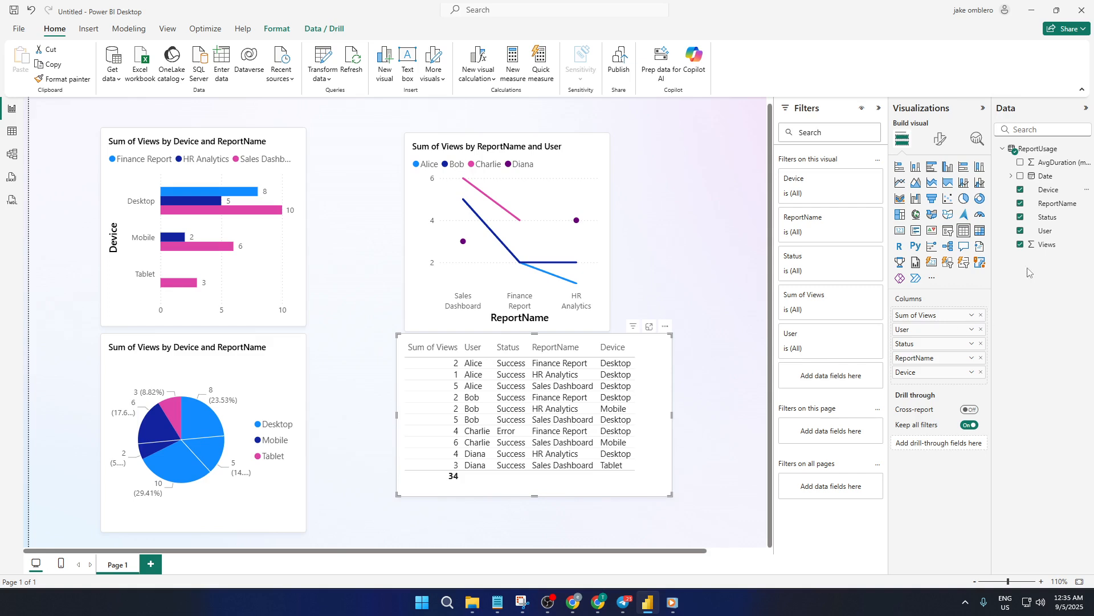
pyautogui.click(1020, 245)
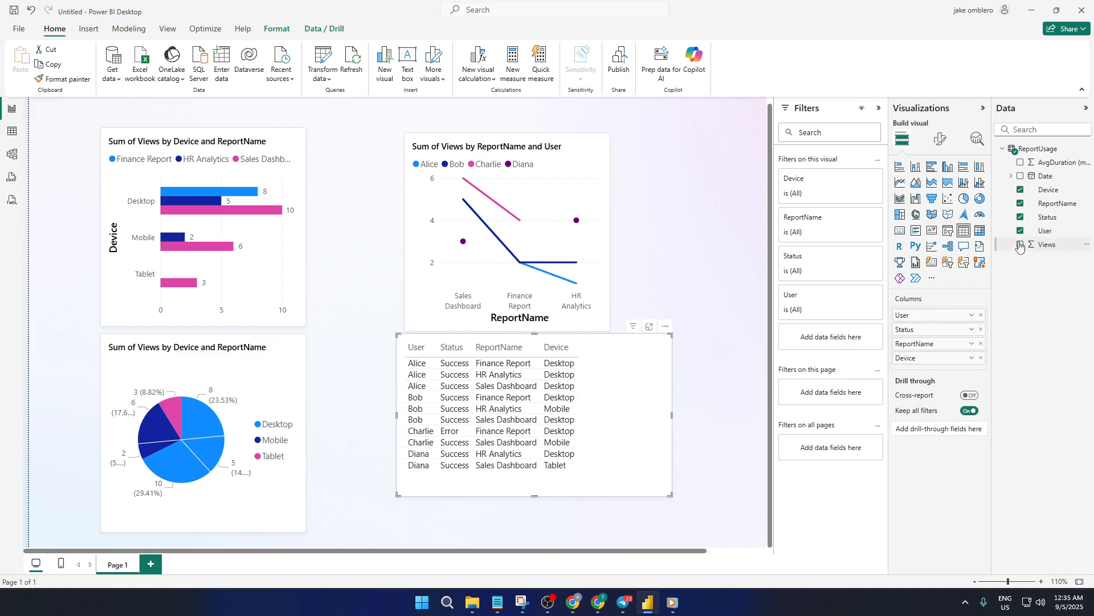
pyautogui.click(1020, 245)
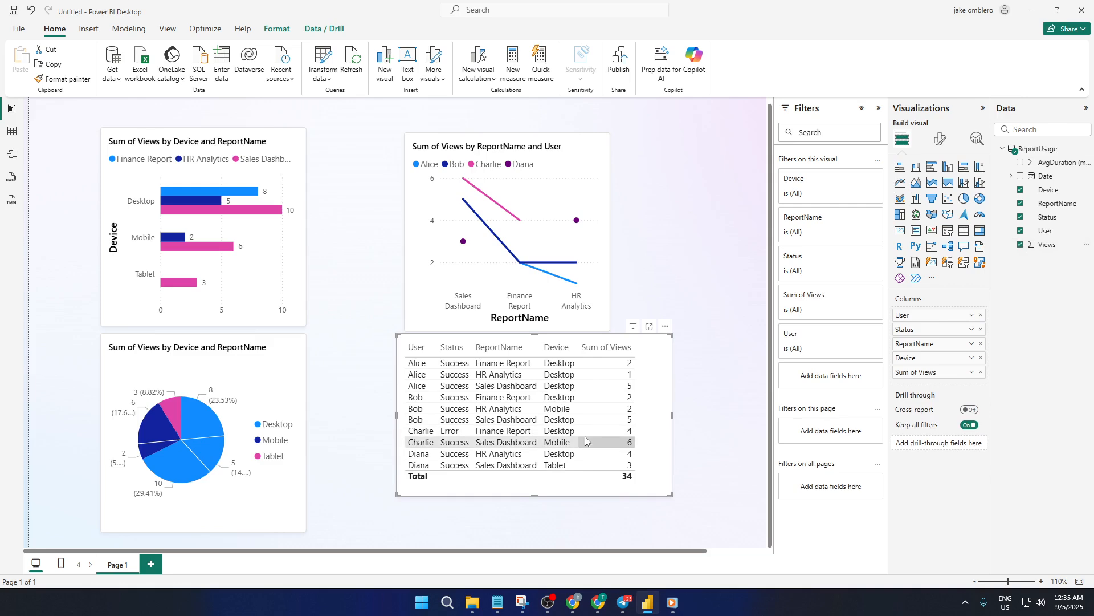
pyautogui.moveTo(616, 422); pyautogui.dragTo(608, 436)
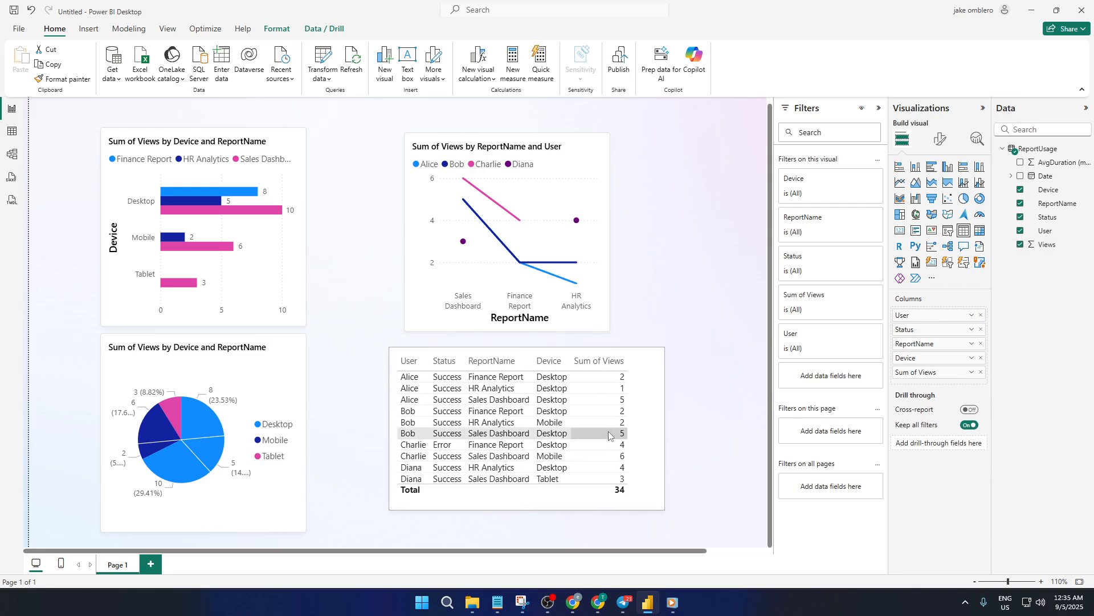
pyautogui.click(609, 436)
pyautogui.click(692, 271)
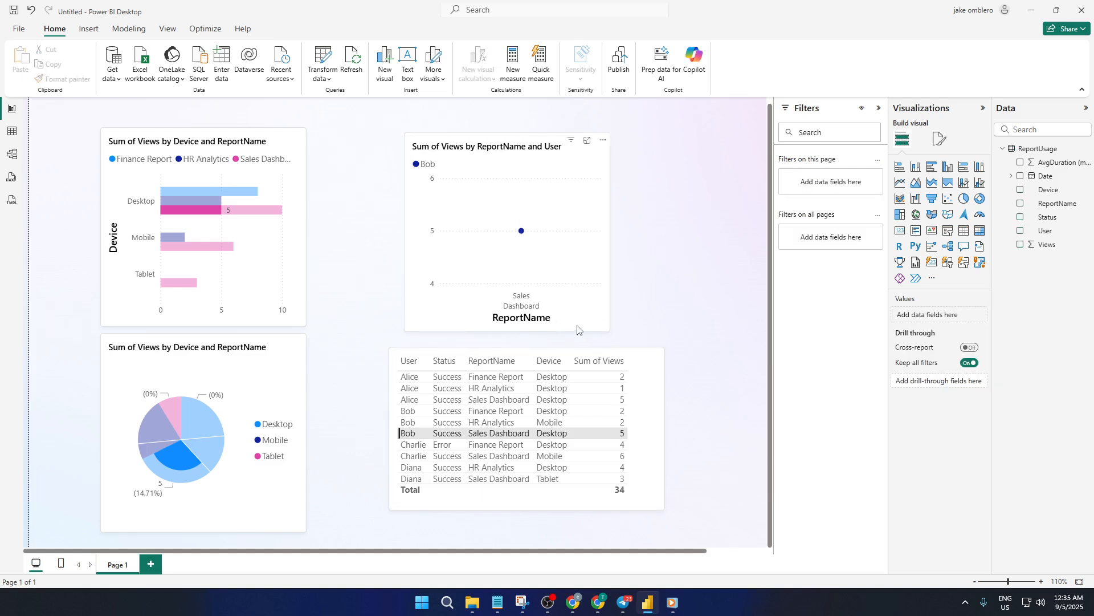
pyautogui.hotkey('ctrl', 'z')
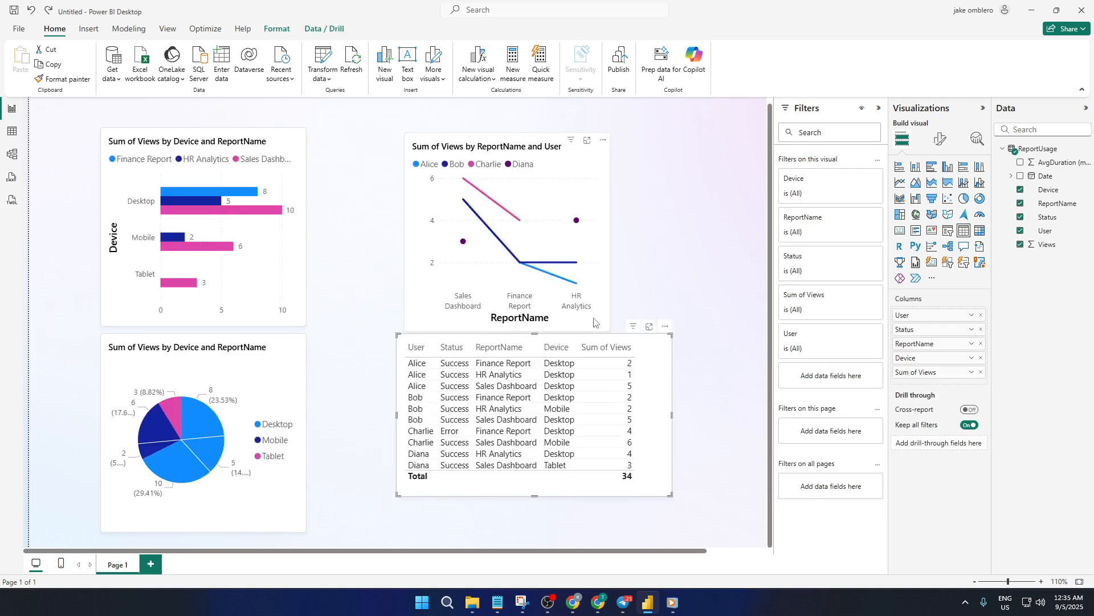
pyautogui.click(717, 257)
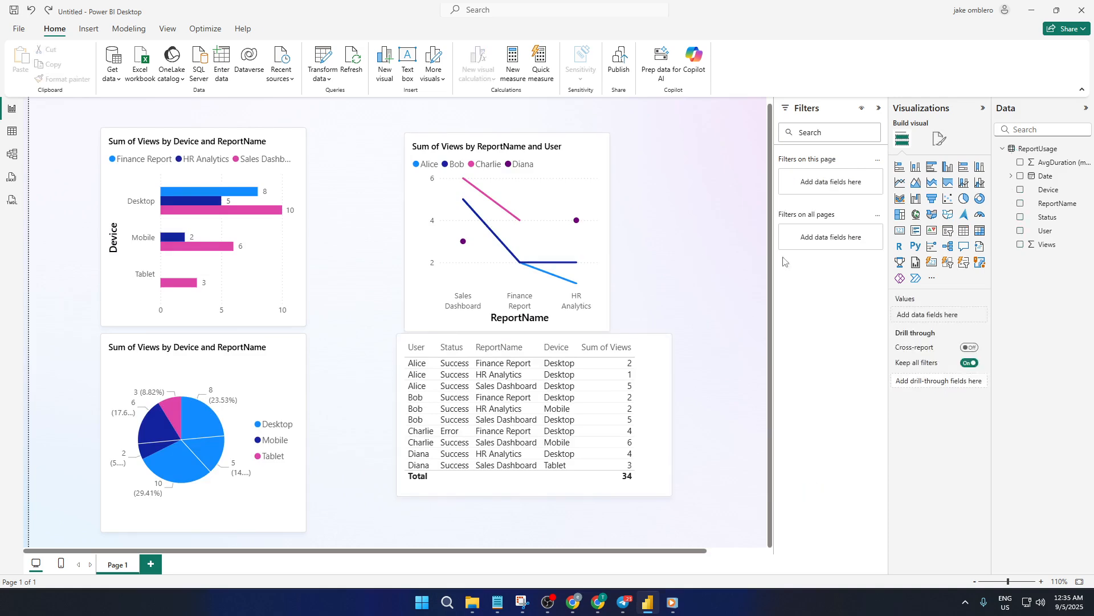
# Insert a slicer beside the line chart with Date as its field
pyautogui.click(947, 231)
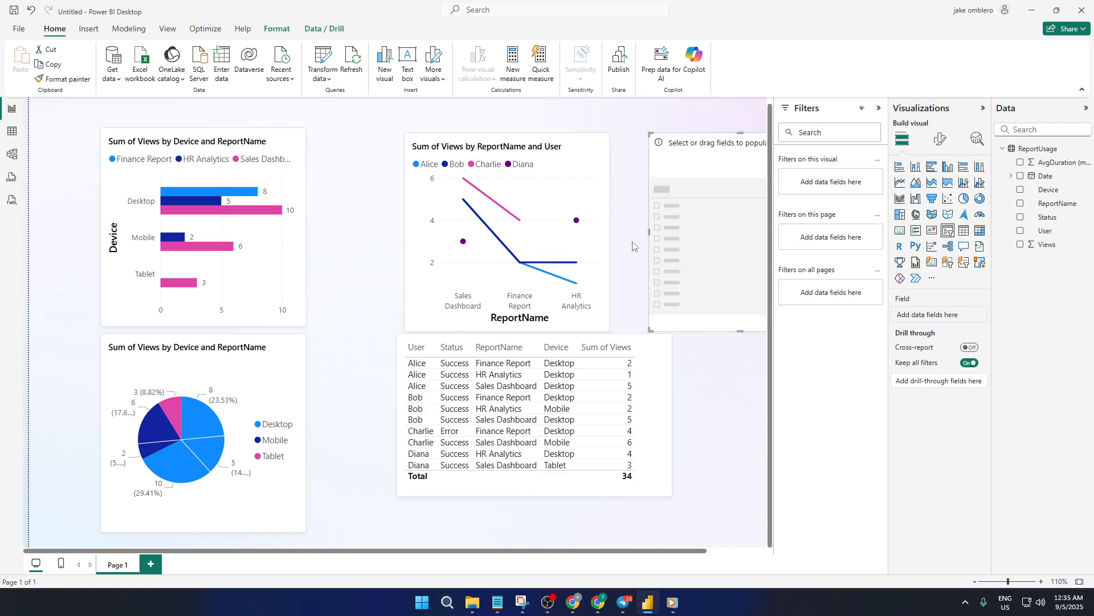
pyautogui.moveTo(682, 244); pyautogui.dragTo(650, 239)
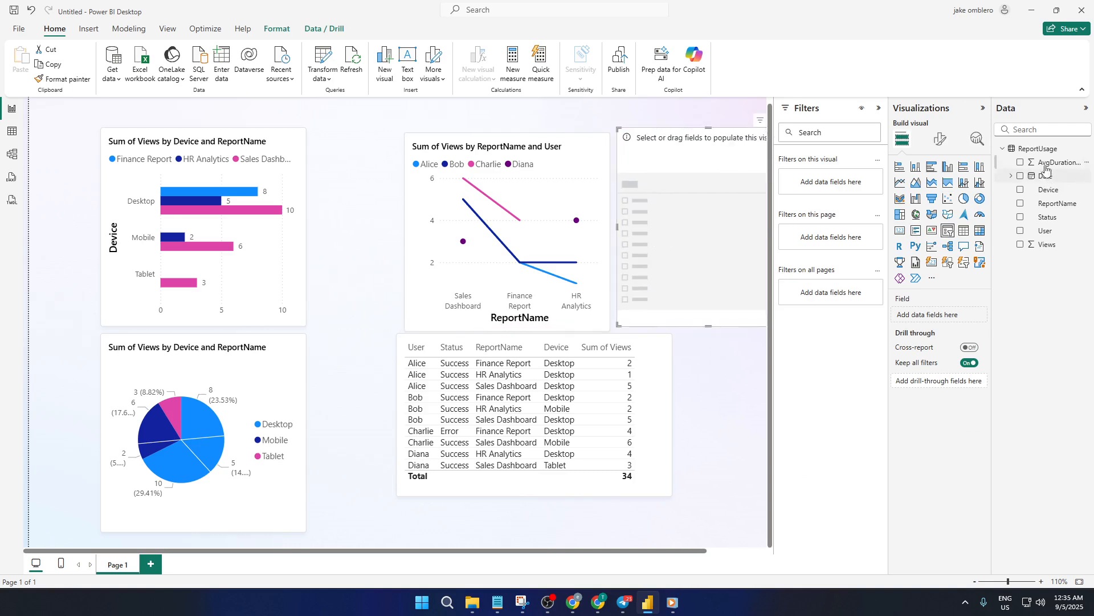
pyautogui.click(1014, 176)
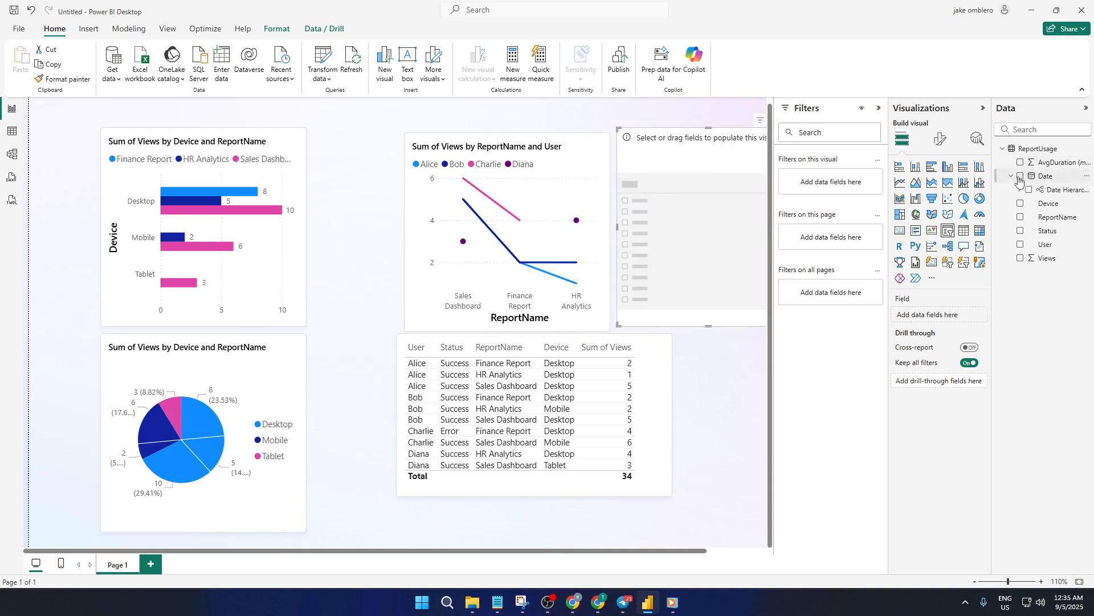
pyautogui.click(1020, 176)
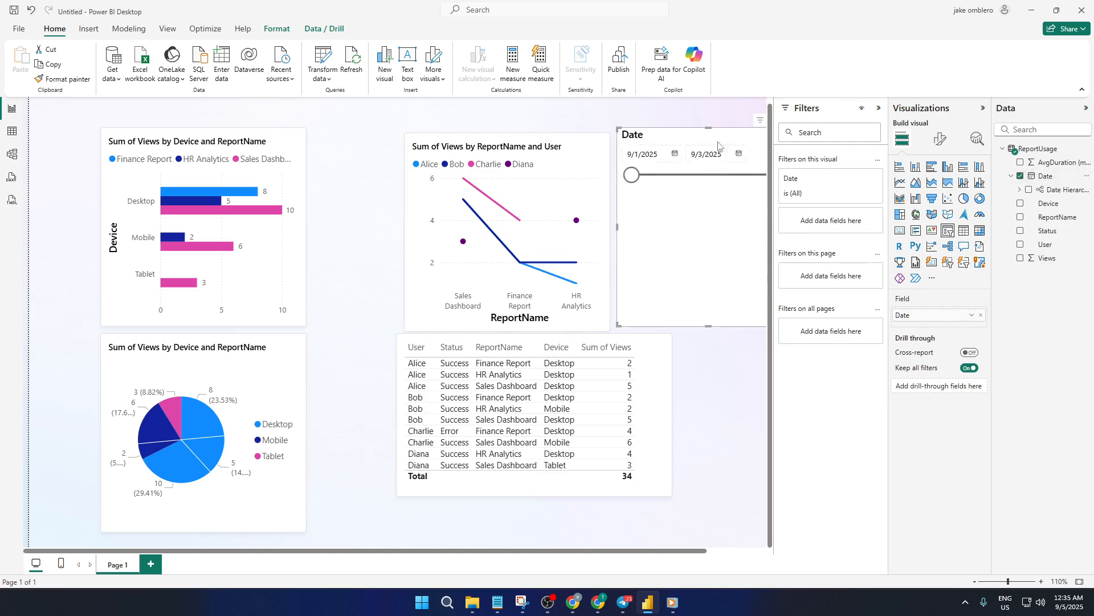
# Shift the Date slicer toward the line chart and move the line chart closer to the bar chart
pyautogui.moveTo(694, 138); pyautogui.dragTo(654, 156)
pyautogui.click(511, 149)
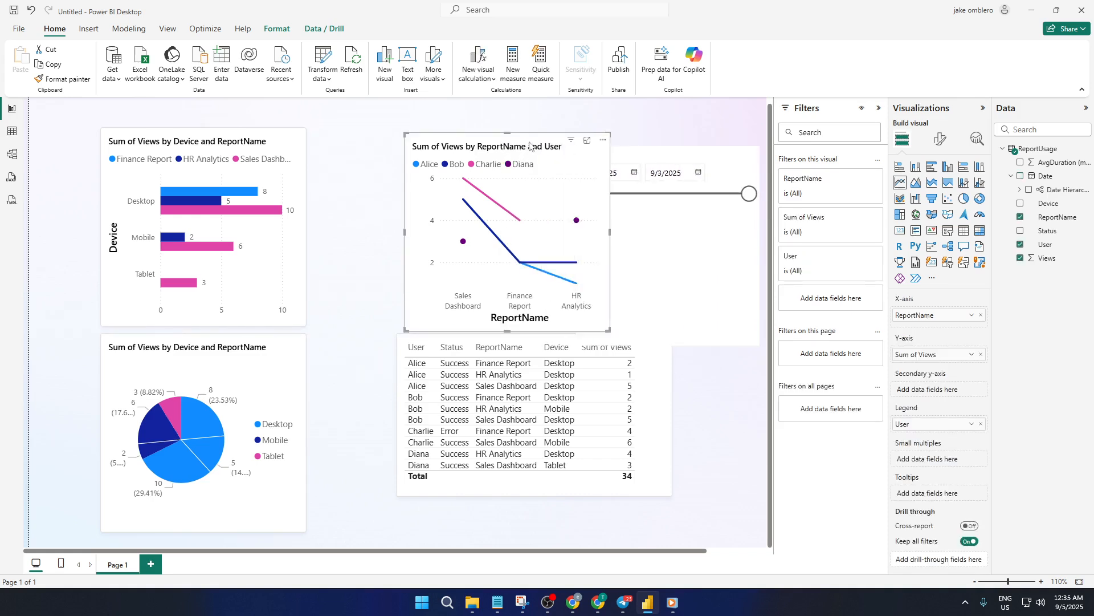
pyautogui.moveTo(524, 144); pyautogui.dragTo(448, 134)
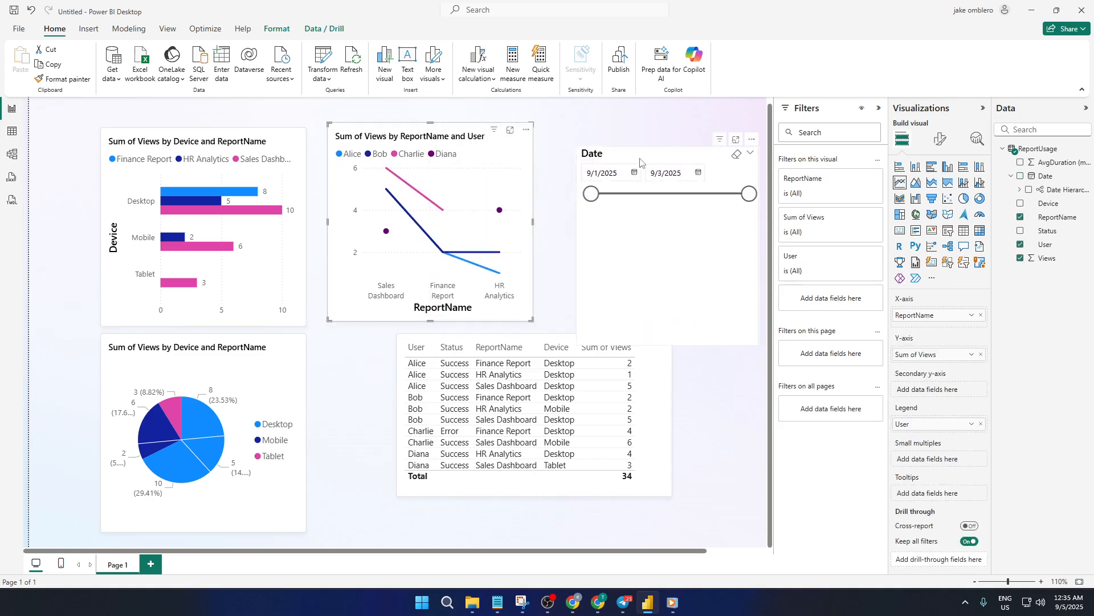
# Reduce the Date slicer's height to fit its range slider and place it beside the line chart, above the table
pyautogui.click(695, 271)
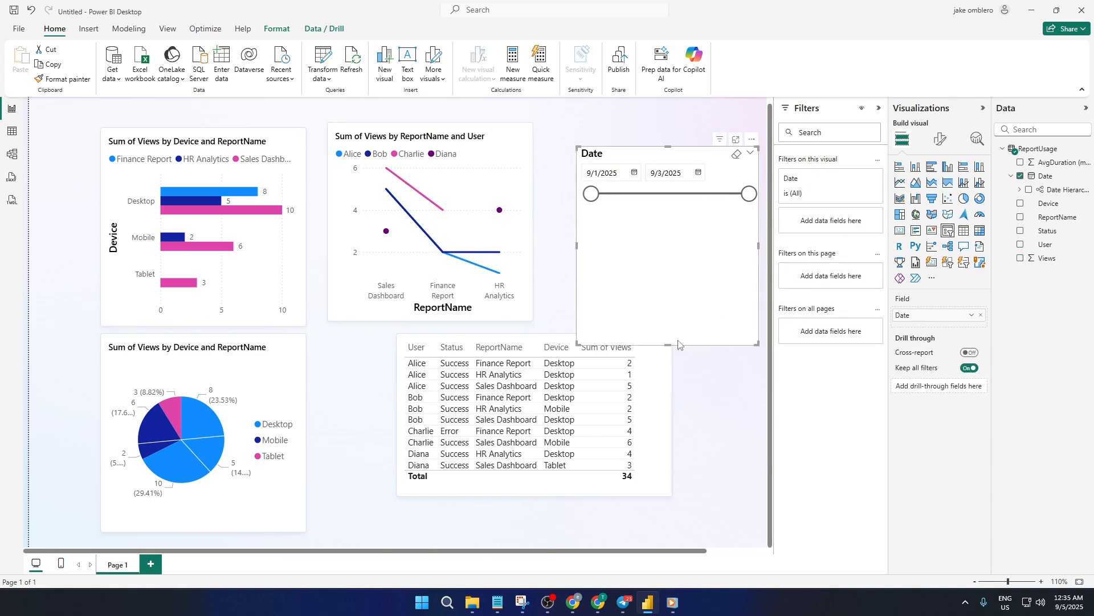
pyautogui.moveTo(669, 343); pyautogui.dragTo(669, 222)
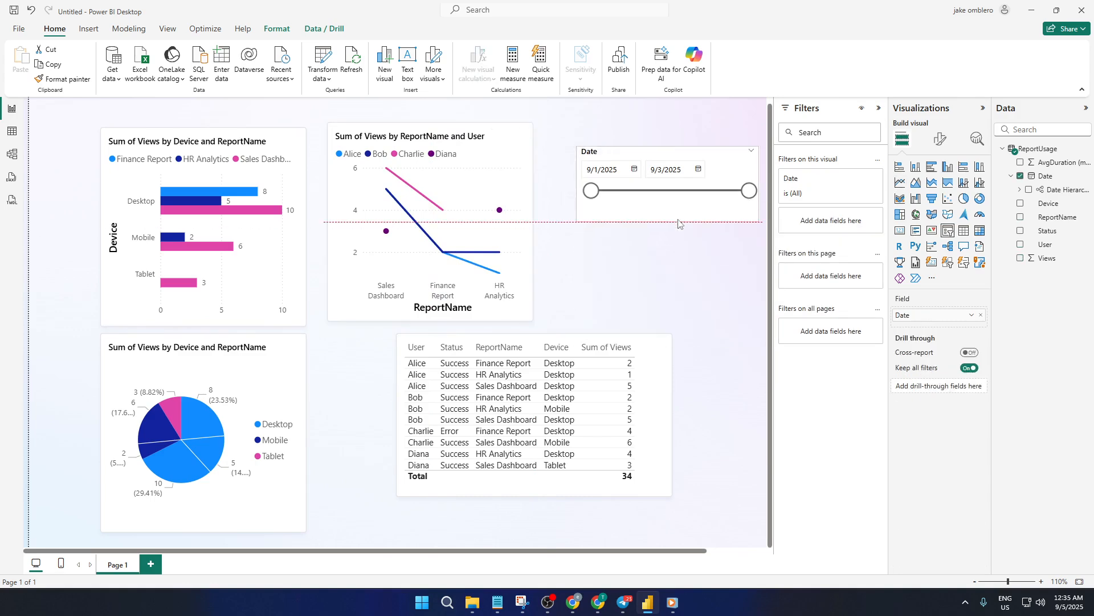
pyautogui.moveTo(706, 159); pyautogui.dragTo(686, 188)
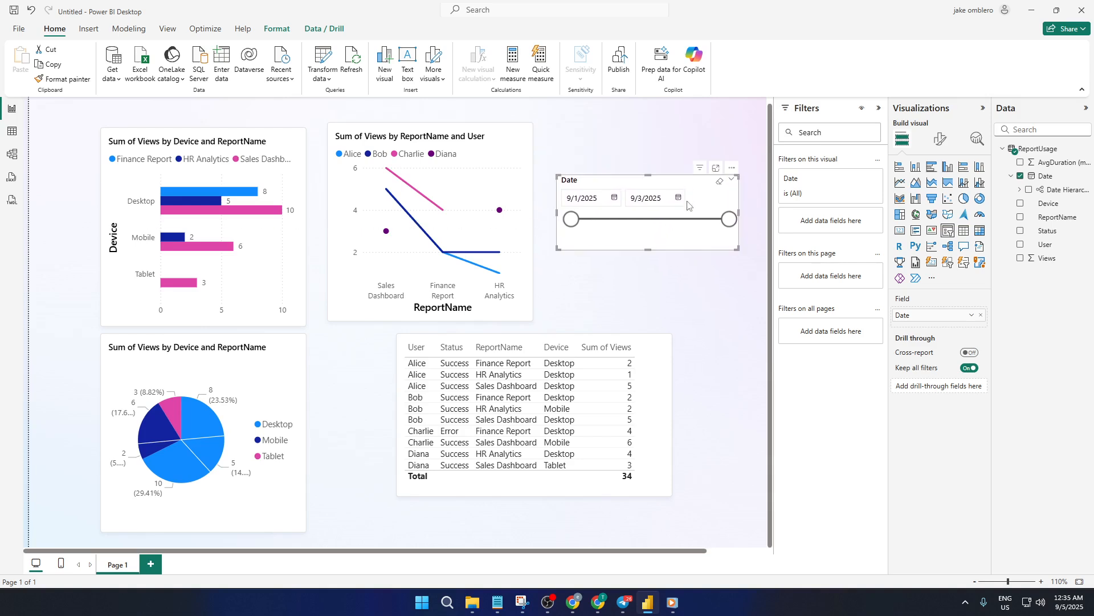